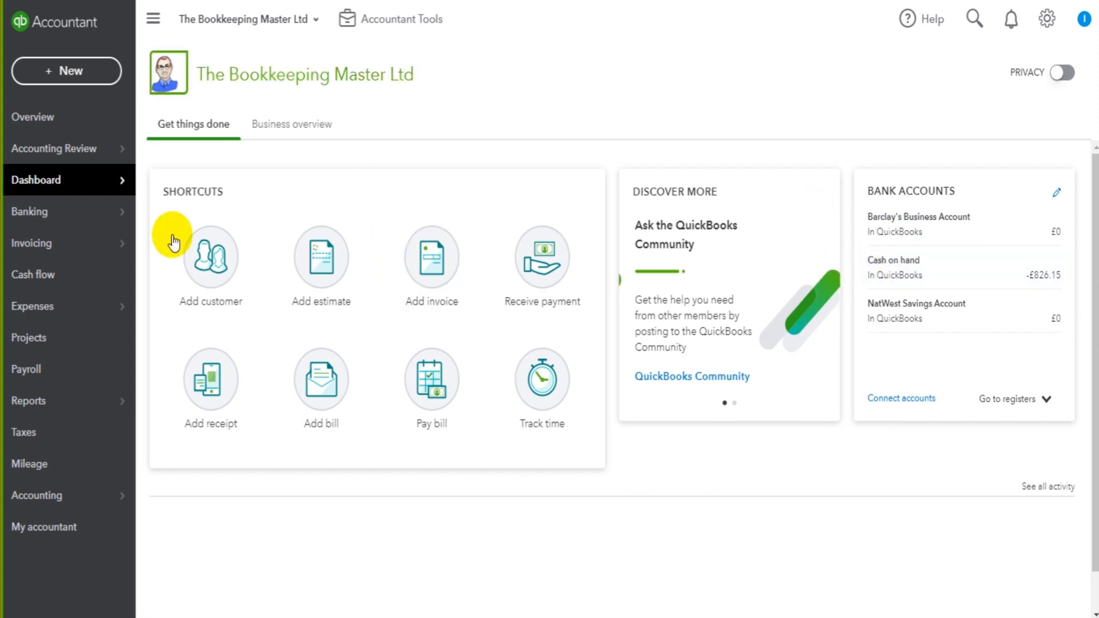
- Look through the client overview and month-end review, then go to the Invoicing overview
click(31, 116)
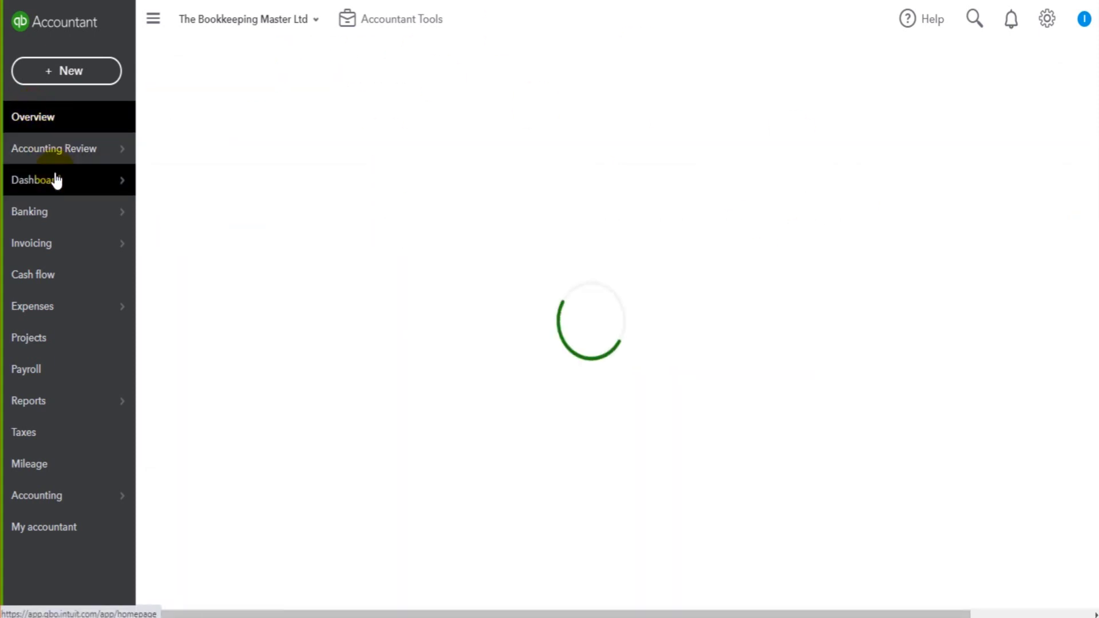
mouse_move(54, 178)
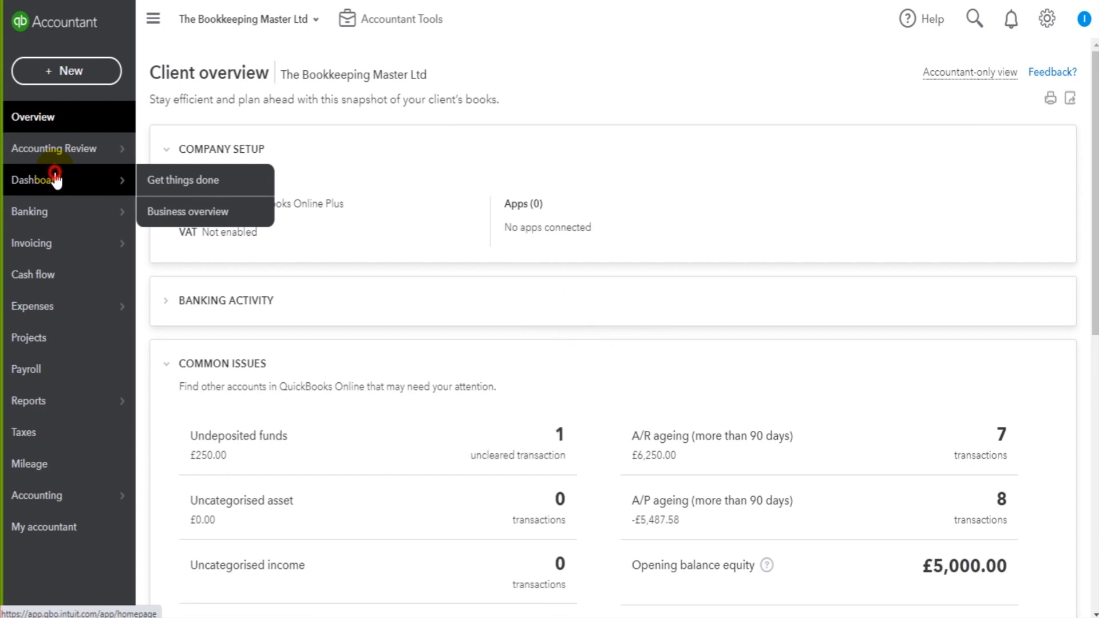
click(54, 179)
click(64, 162)
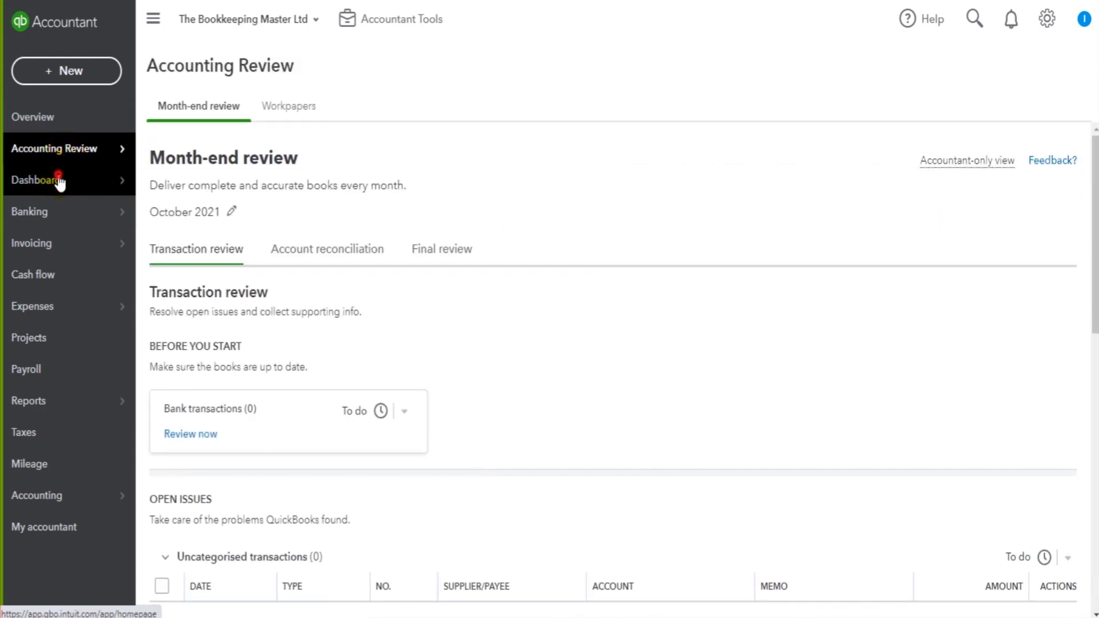
click(59, 179)
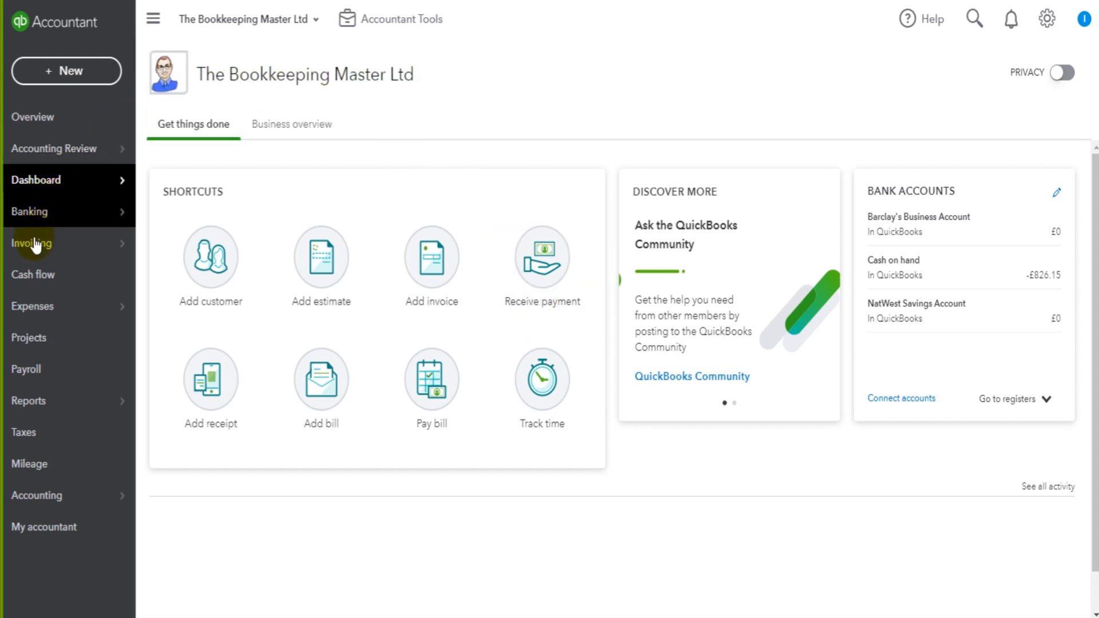
mouse_move(66, 247)
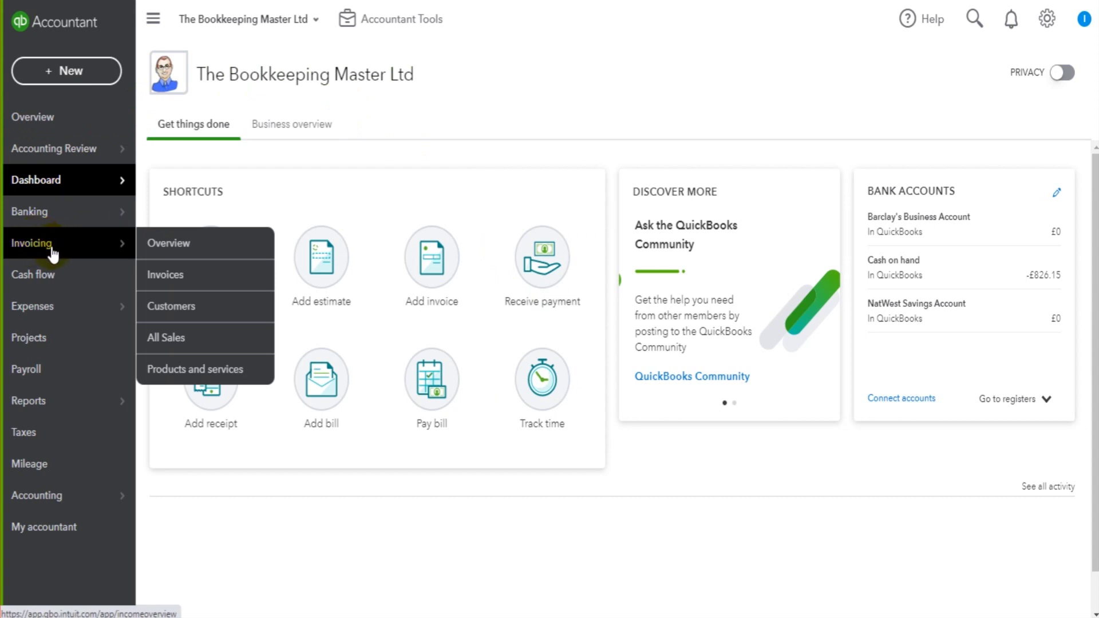
click(50, 246)
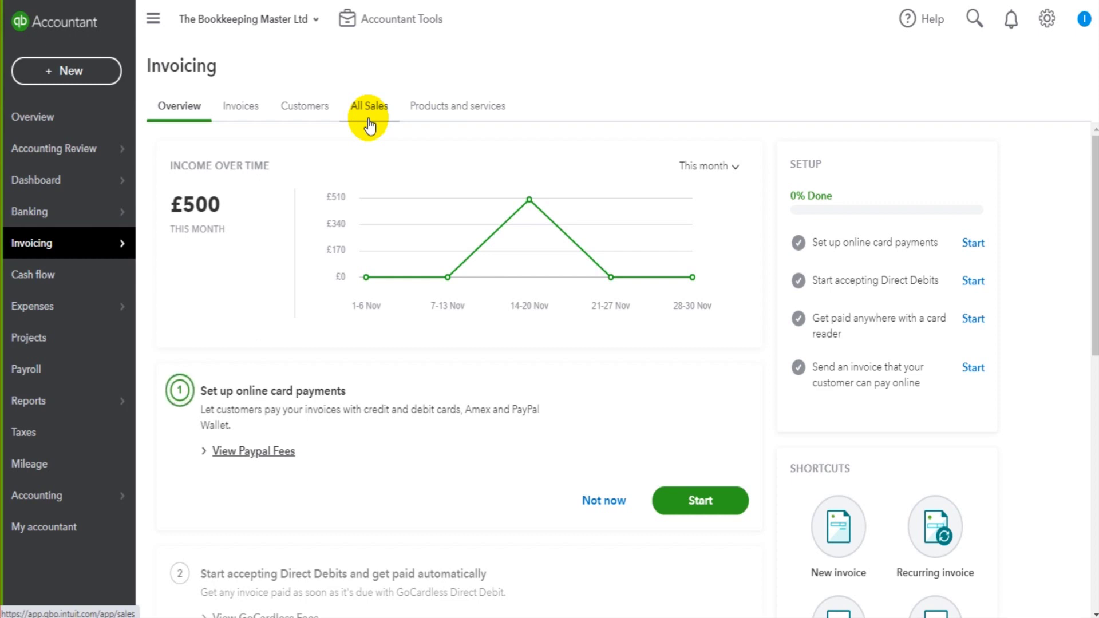
- Show the Customers list, glance at the Invoices list, then return to Customers
click(303, 112)
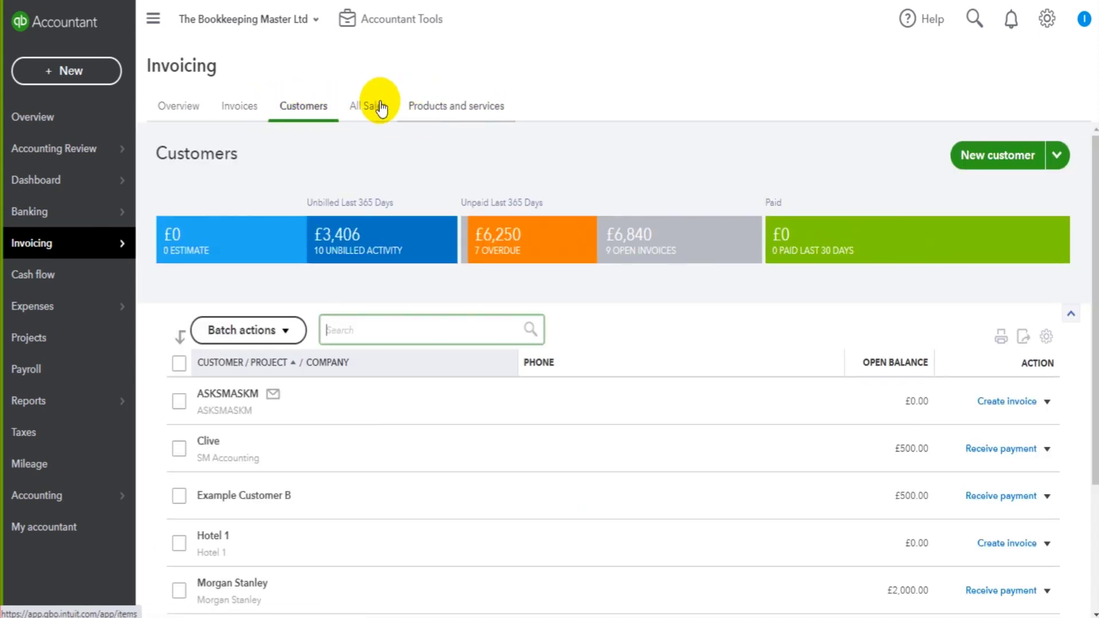
mouse_move(70, 258)
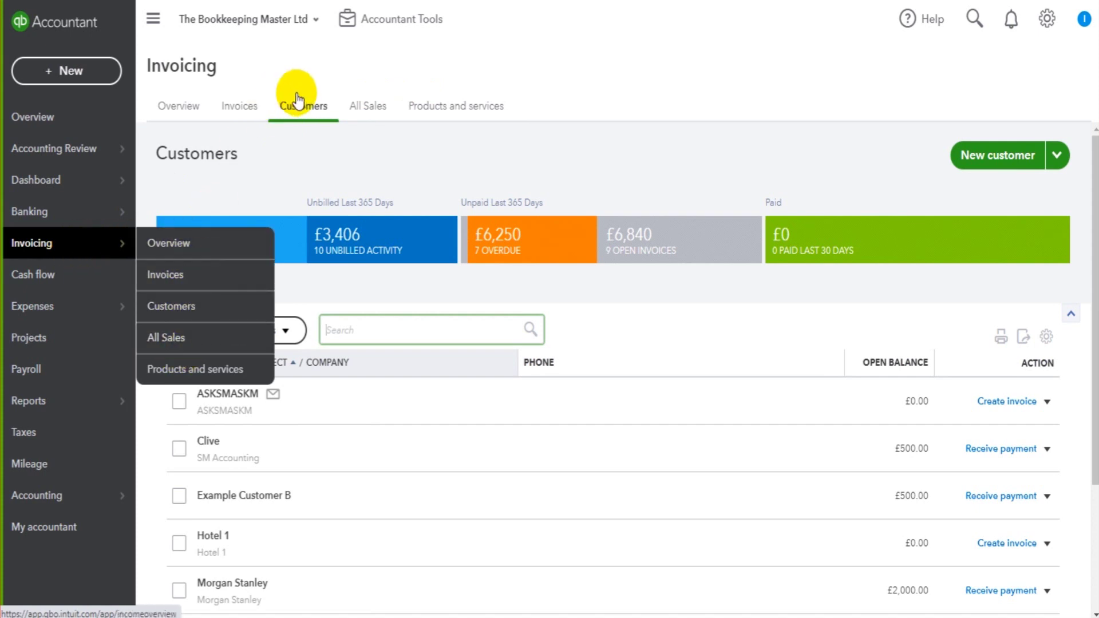
mouse_move(84, 239)
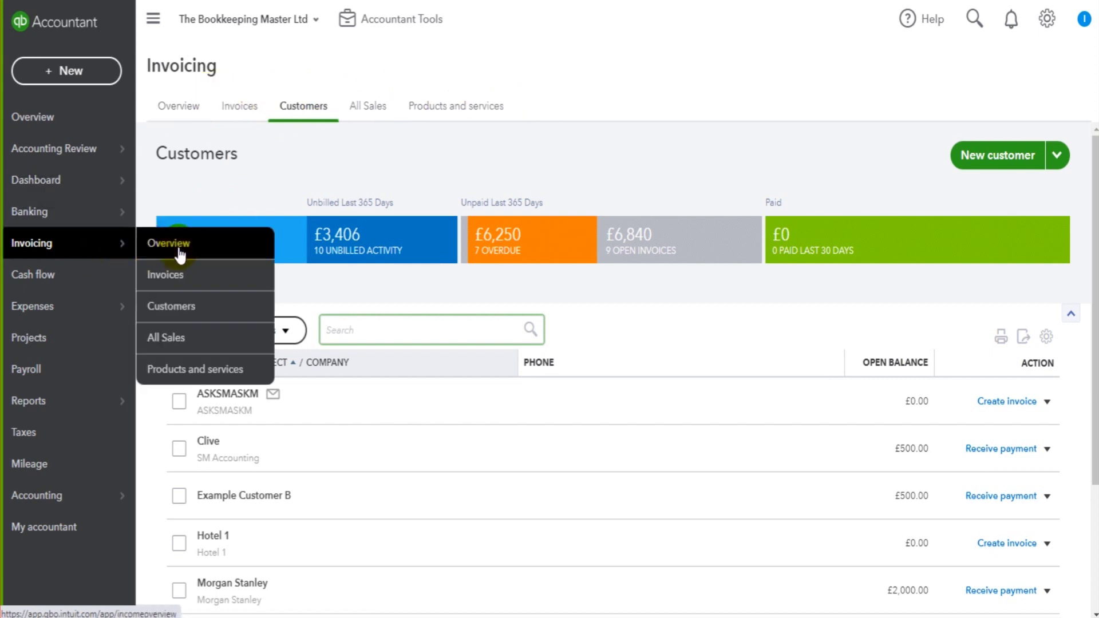
click(177, 275)
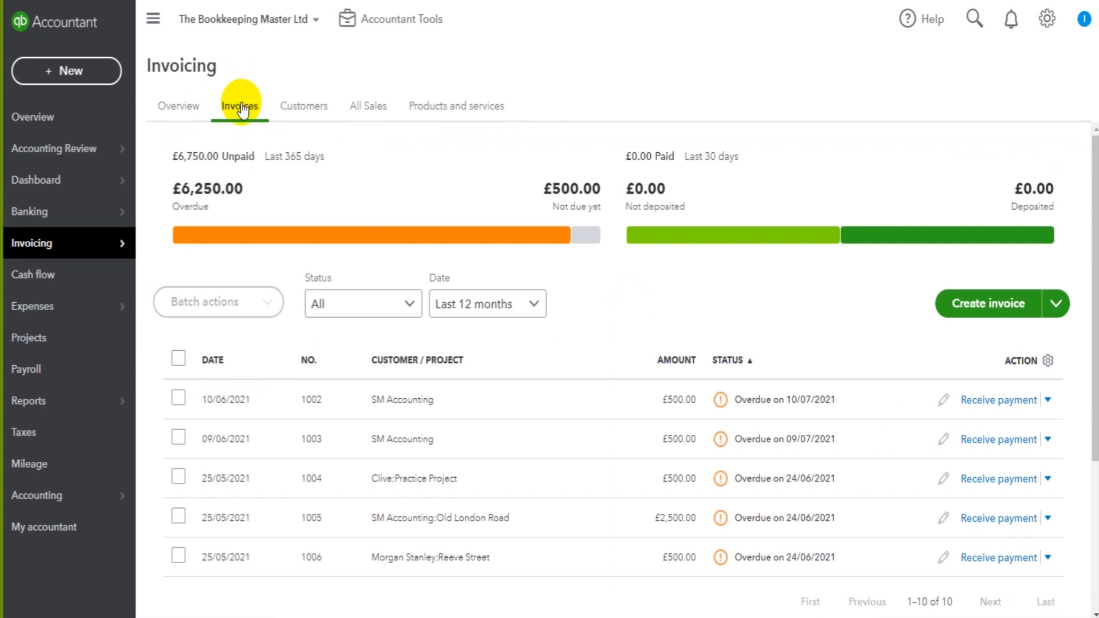
click(309, 106)
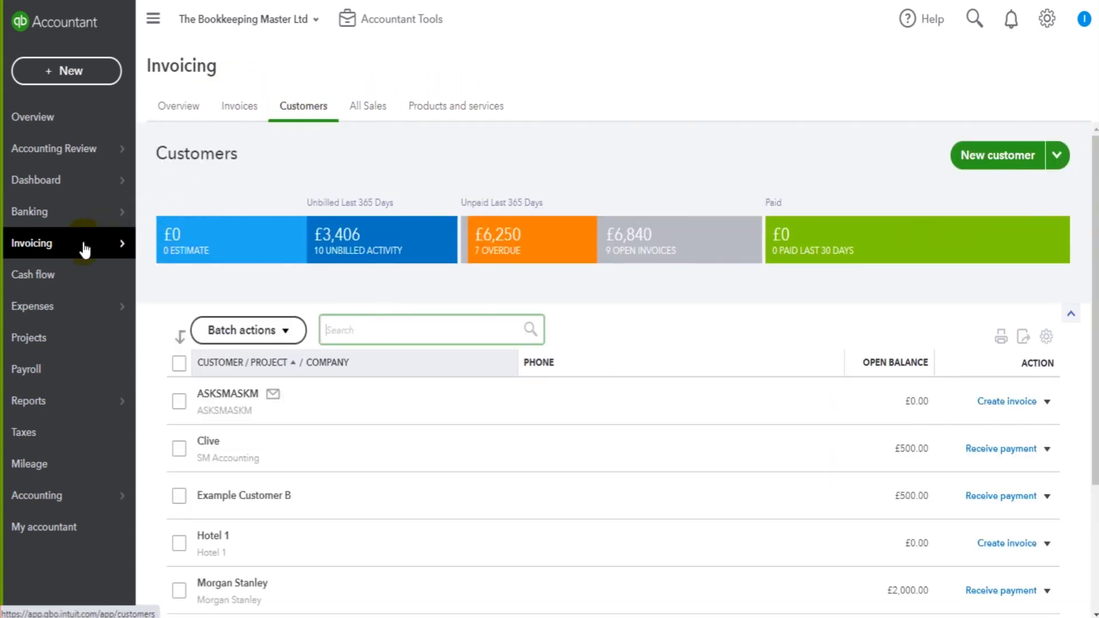
mouse_move(86, 245)
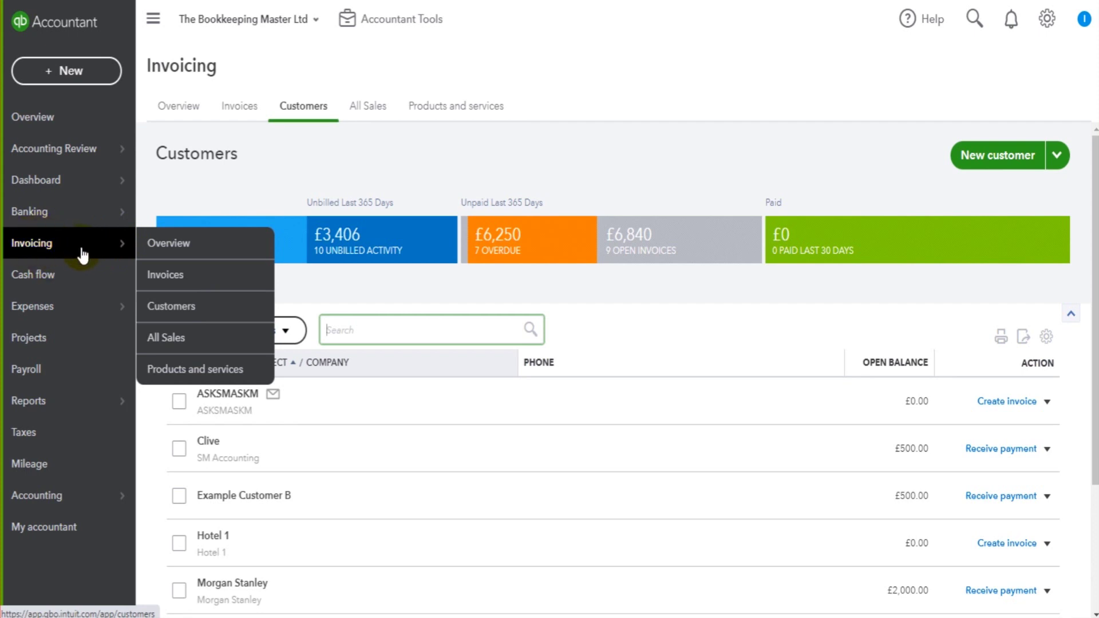
click(456, 136)
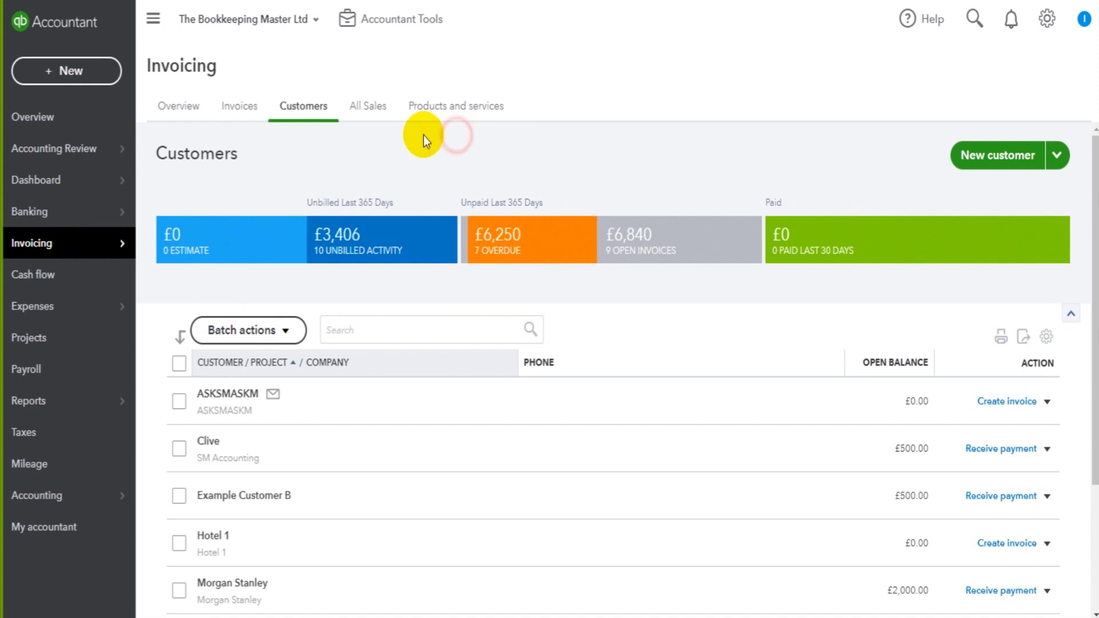
scroll(761, 379, down, 3)
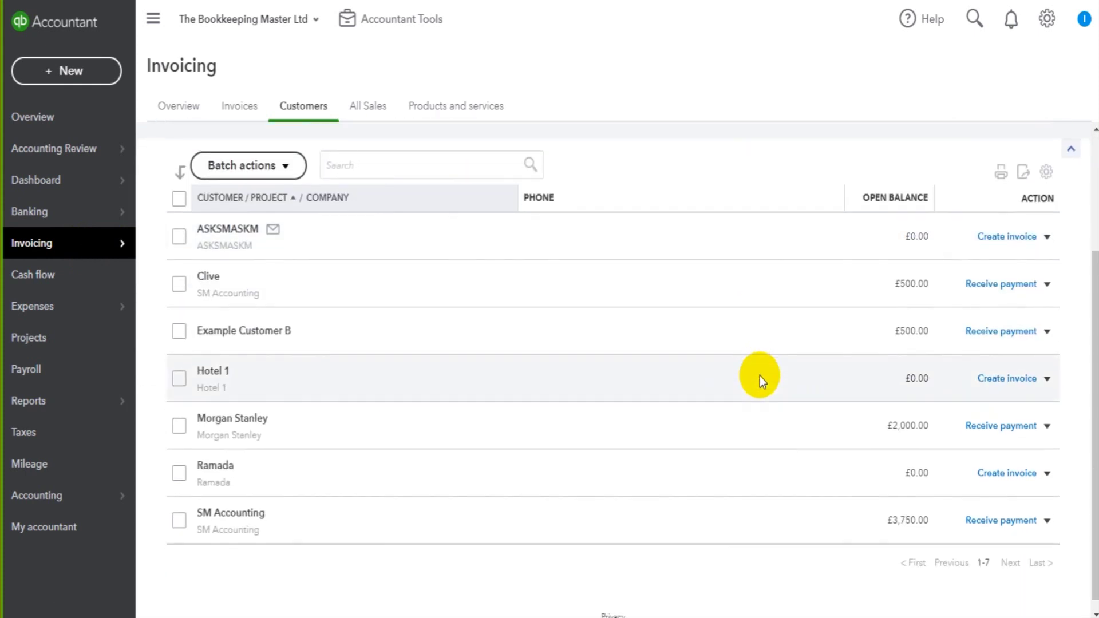
scroll(760, 376, up, 3)
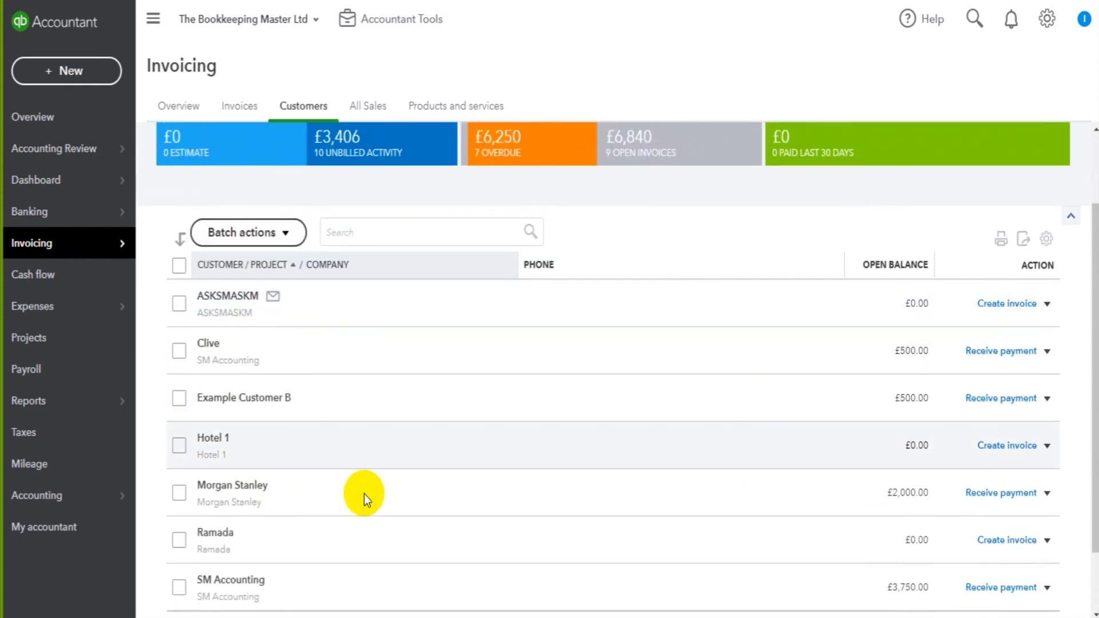
scroll(369, 494, down, 3)
scroll(368, 494, up, 2)
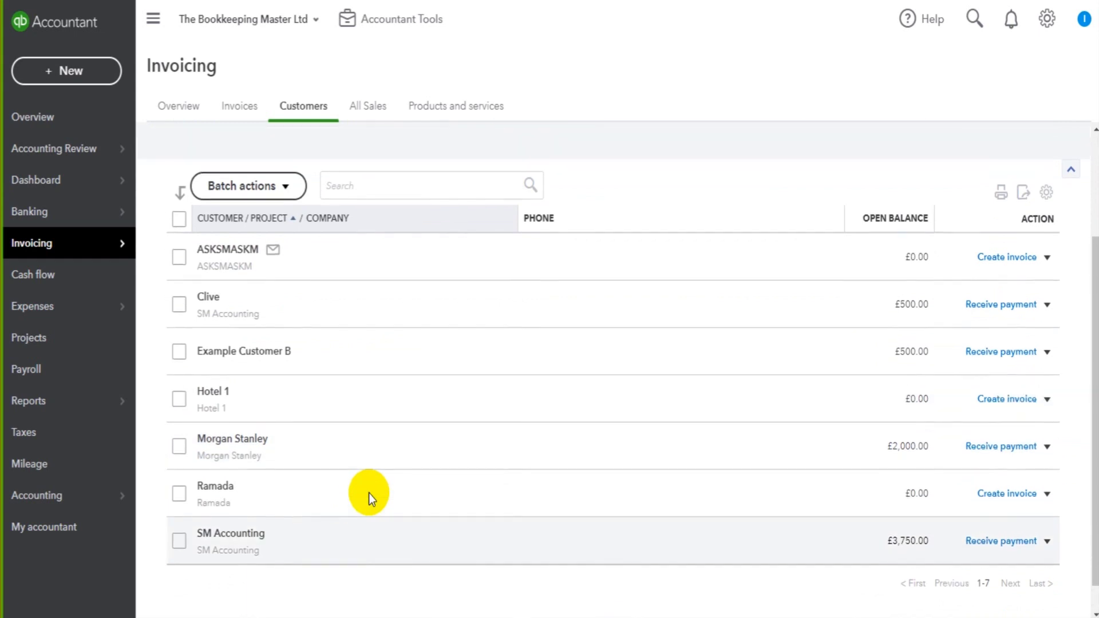
scroll(369, 493, up, 2)
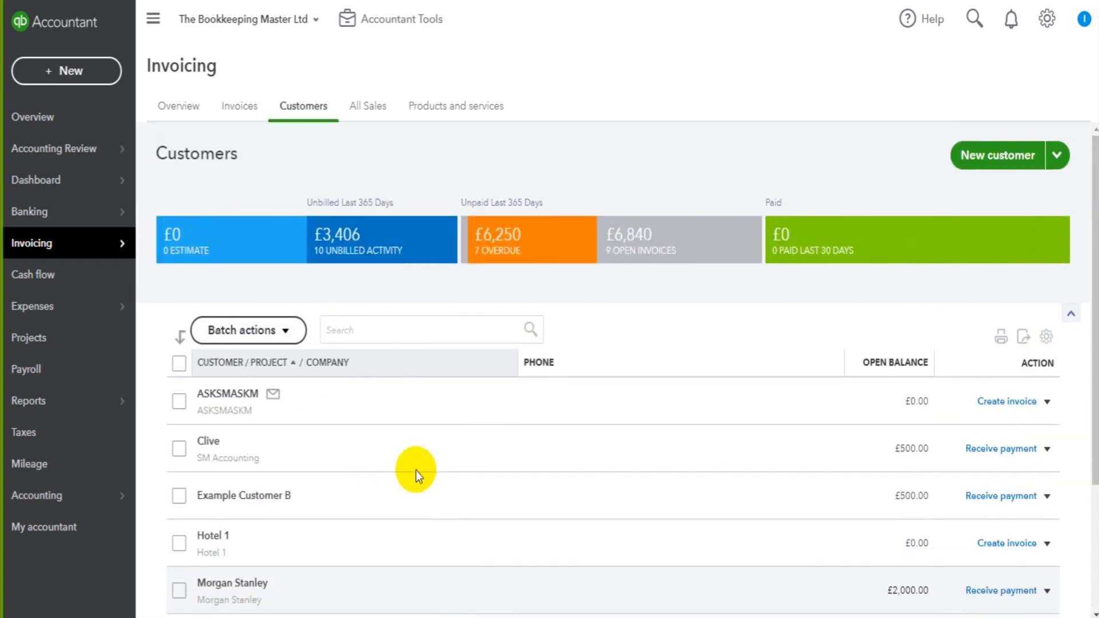
click(511, 330)
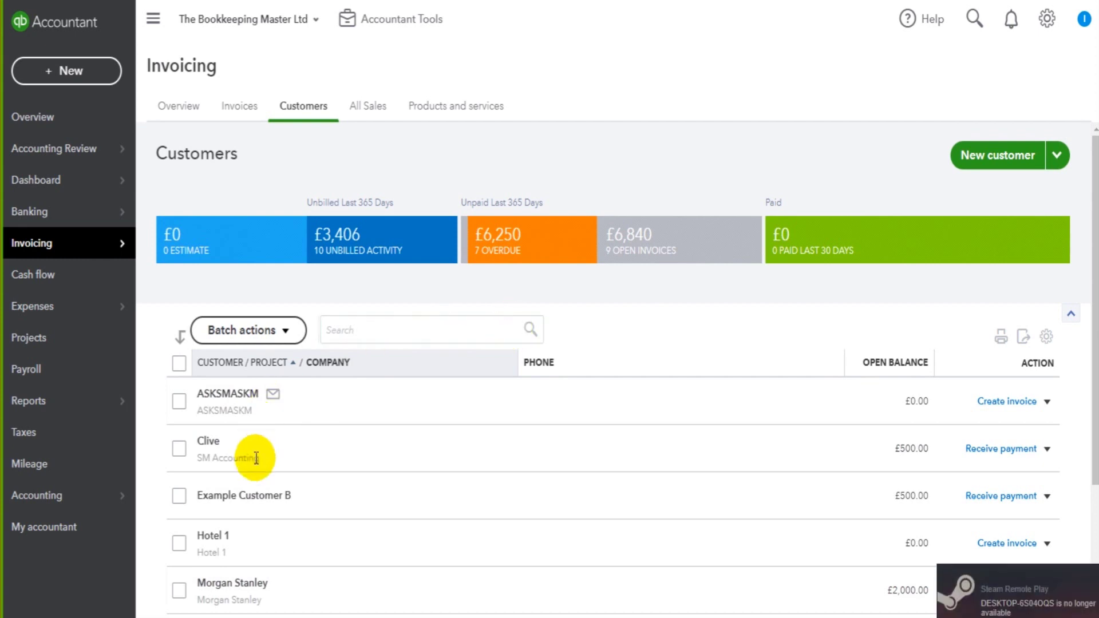
scroll(488, 428, down, 3)
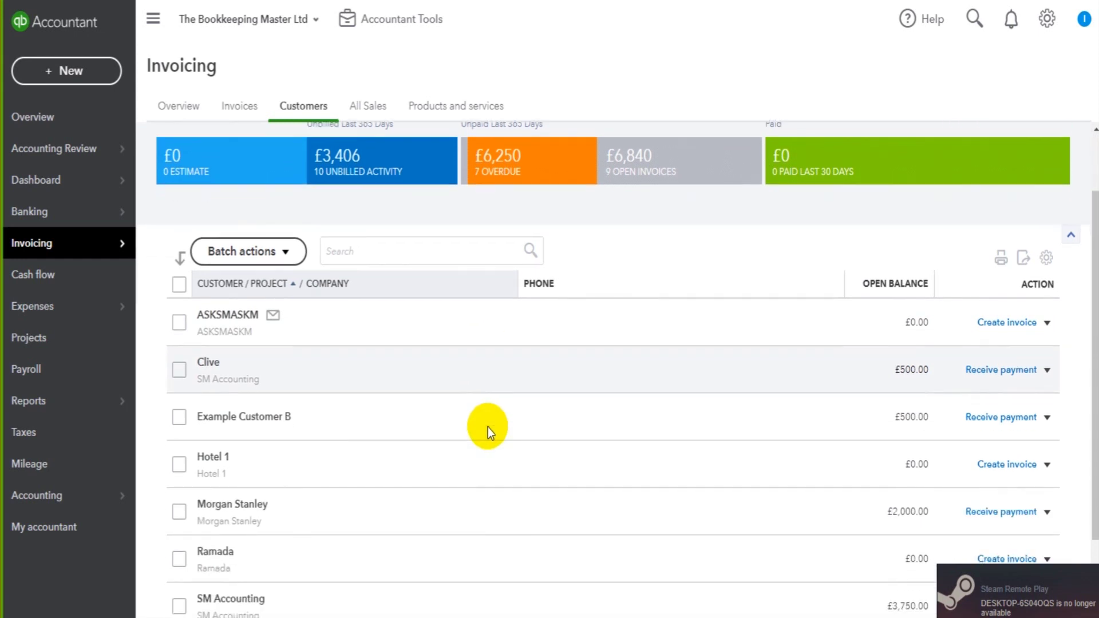
scroll(487, 427, up, 2)
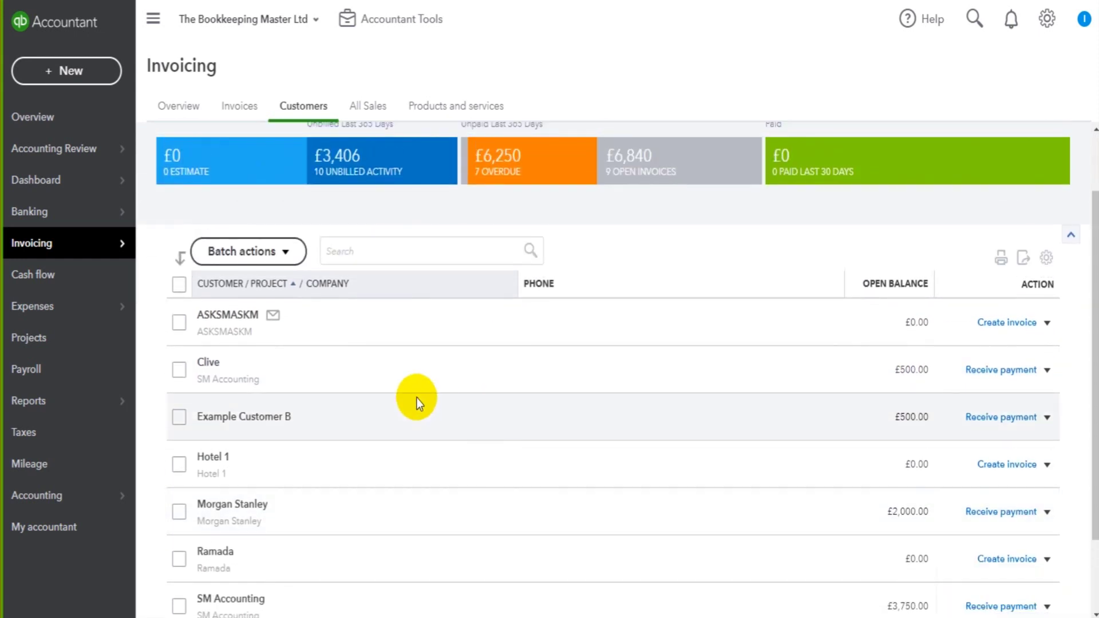
click(357, 246)
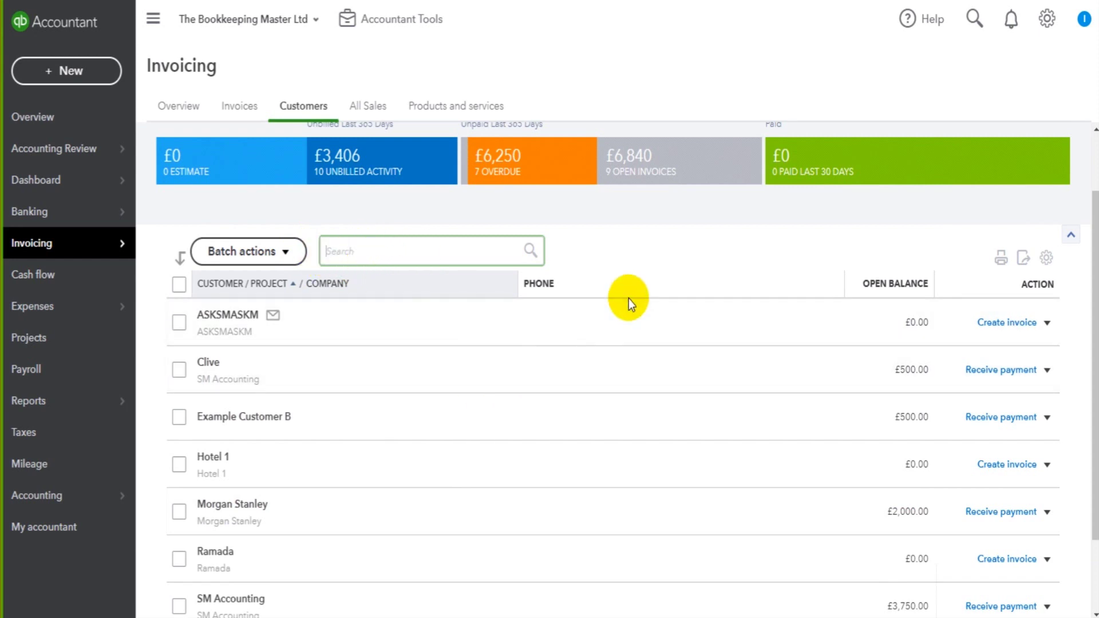
scroll(439, 317, down, 2)
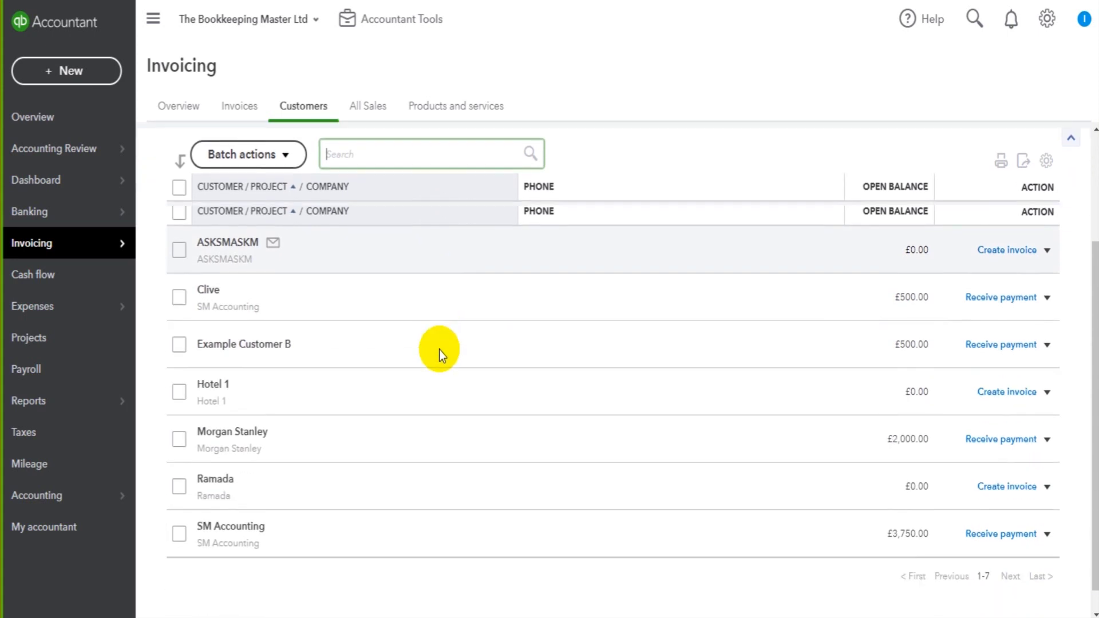
scroll(441, 329, down, 1)
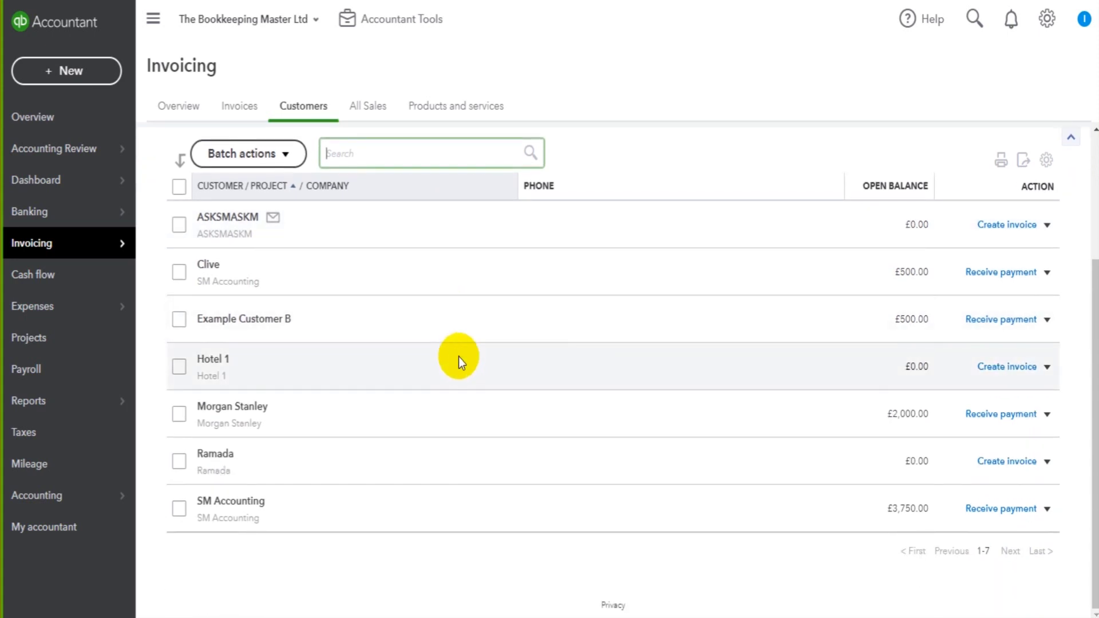
scroll(455, 364, up, 3)
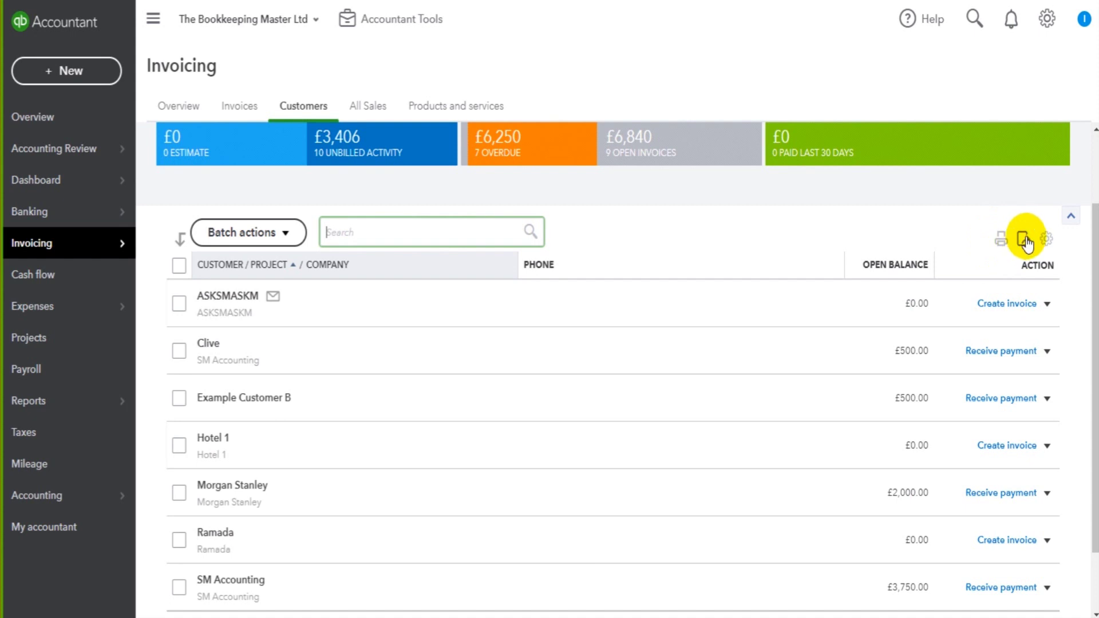
- Add Email and Address columns to the customer table from the gear's column options
click(1053, 241)
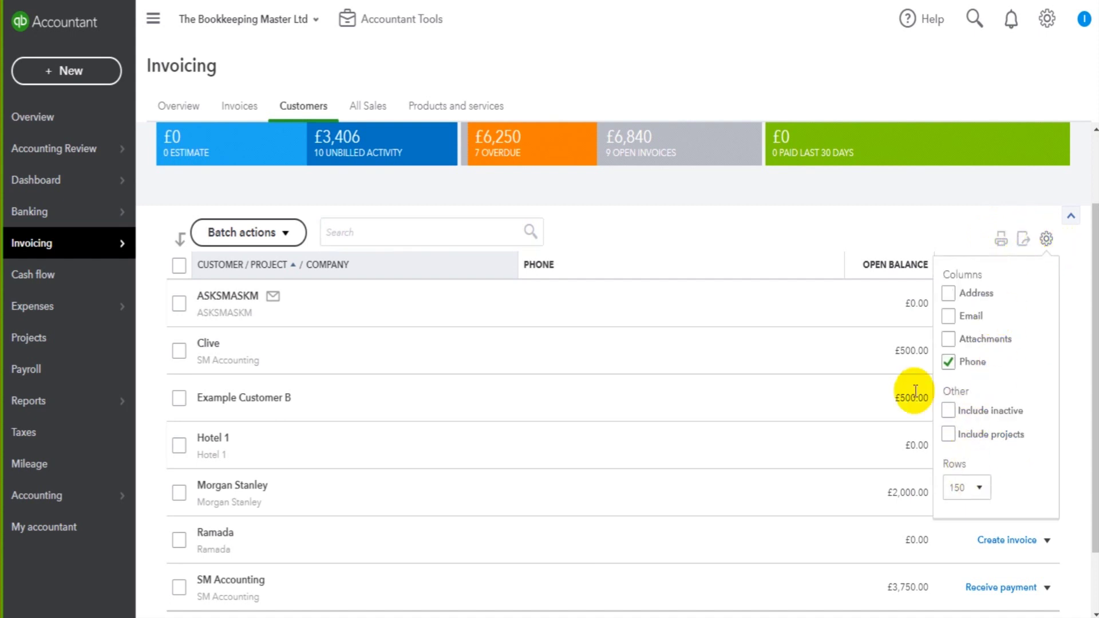
click(959, 315)
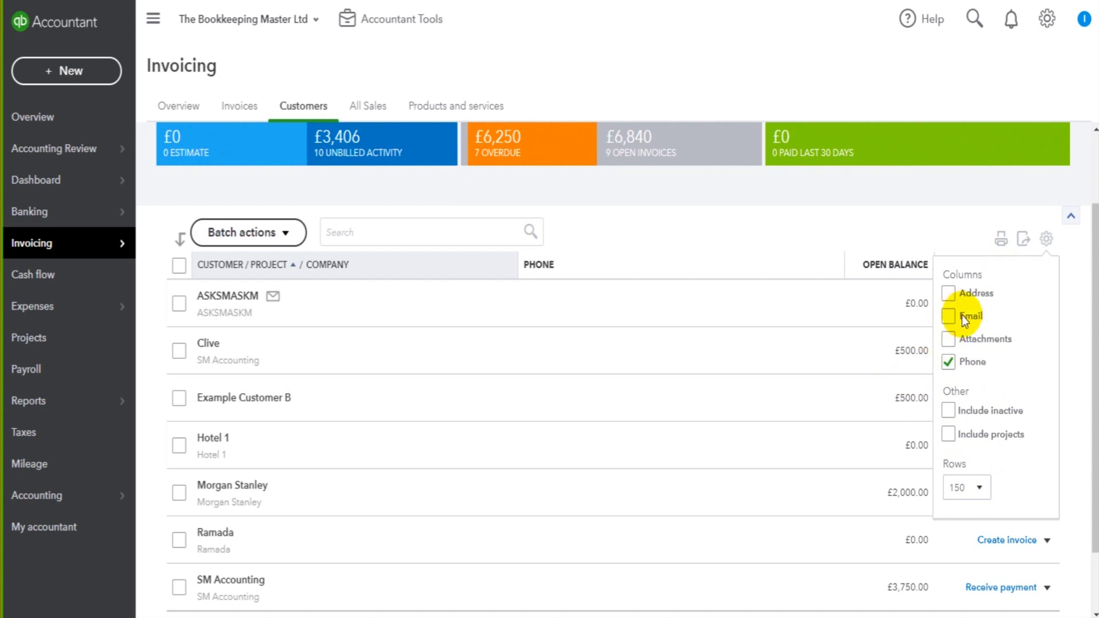
click(950, 319)
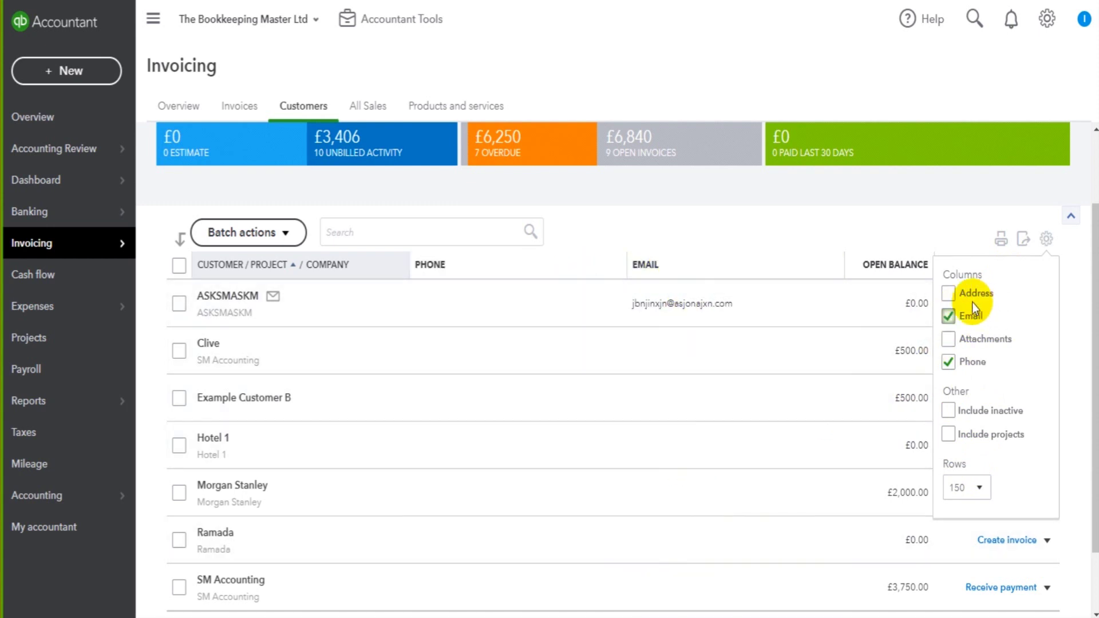
click(947, 294)
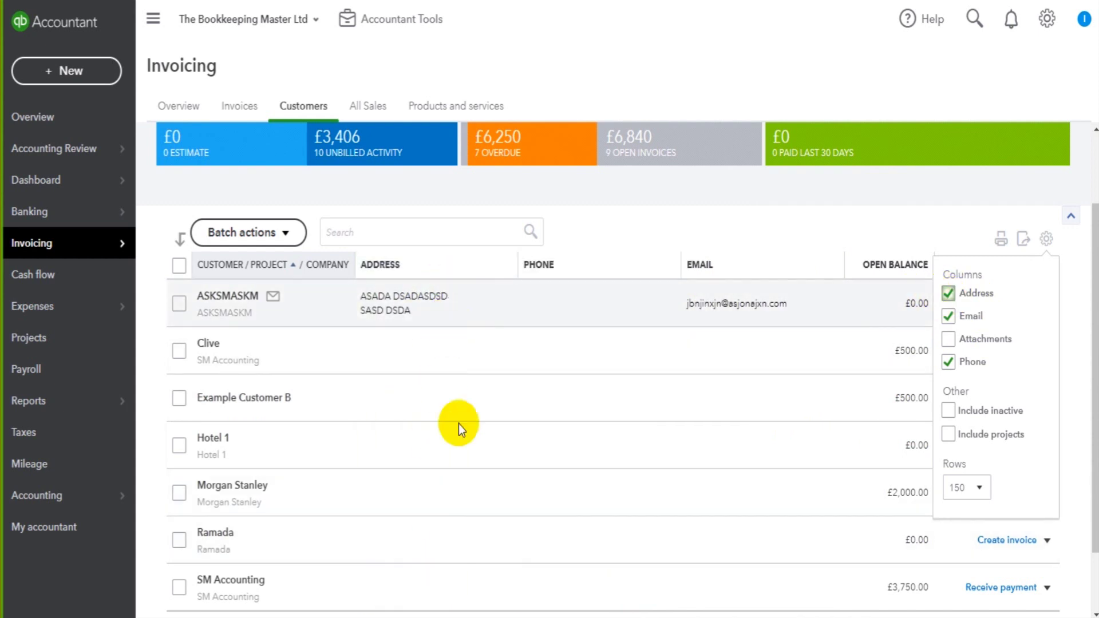
- Remove the Address, Email and Phone columns, then sort customers by name ascending
click(949, 294)
click(948, 317)
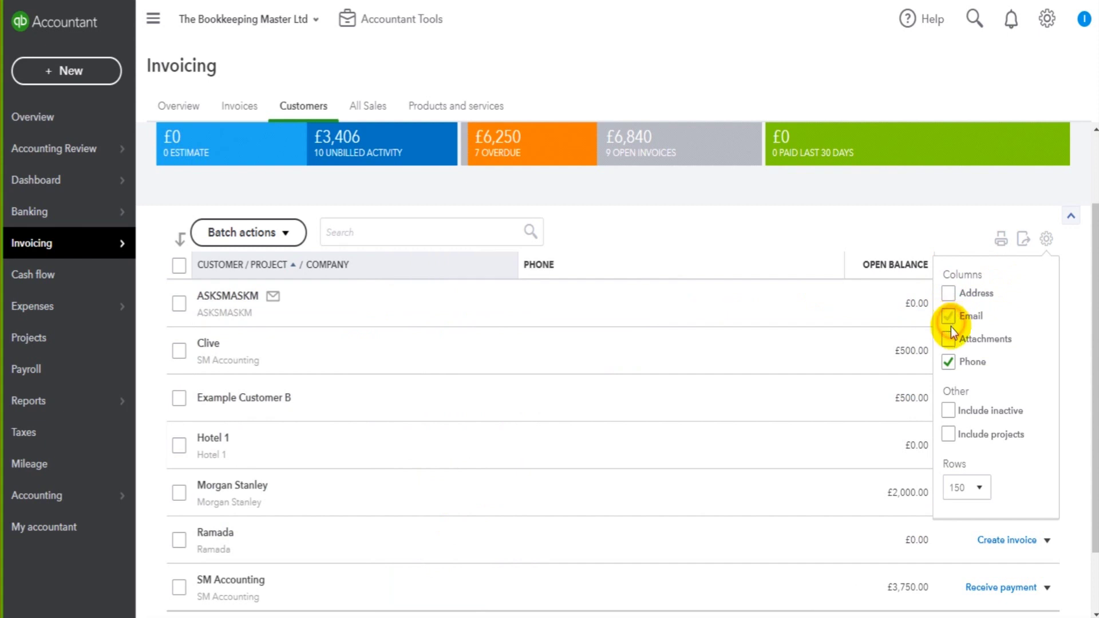
click(948, 361)
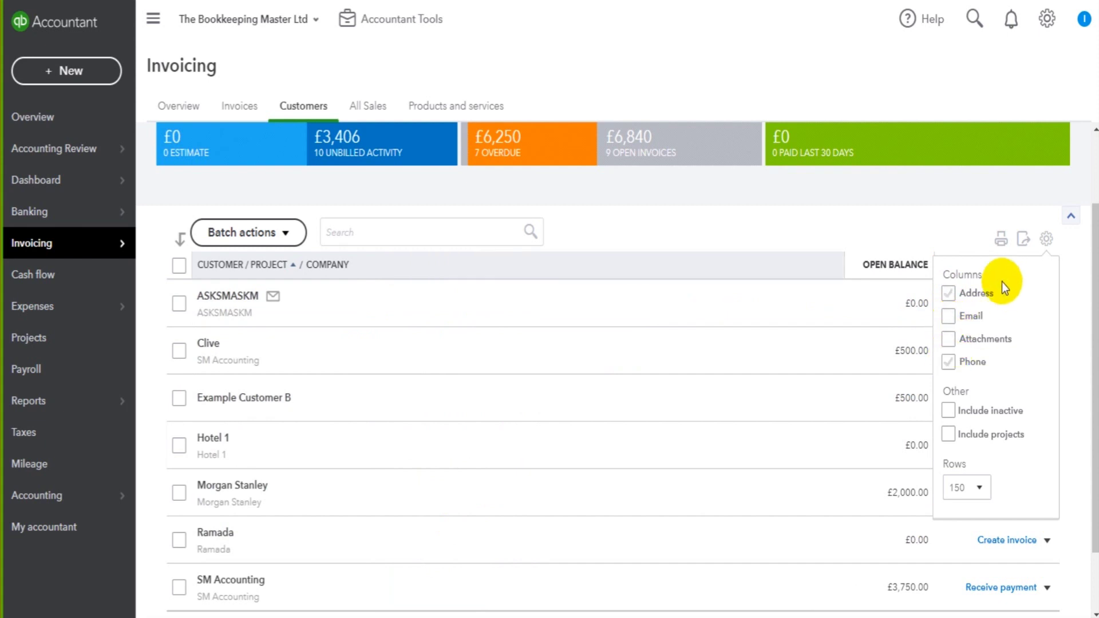
click(1046, 239)
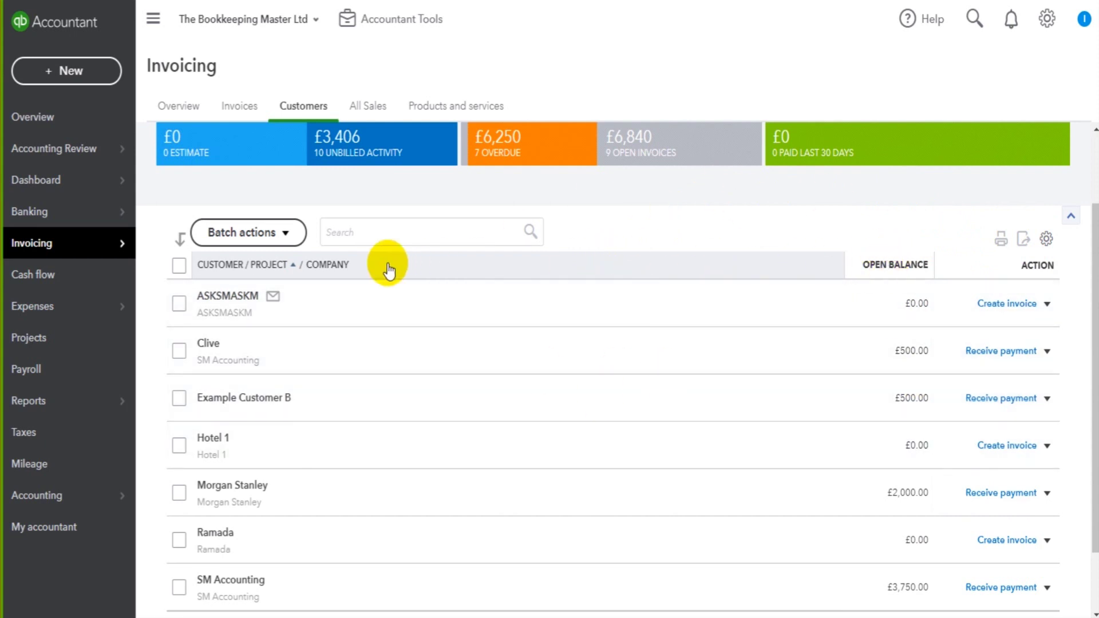
click(271, 266)
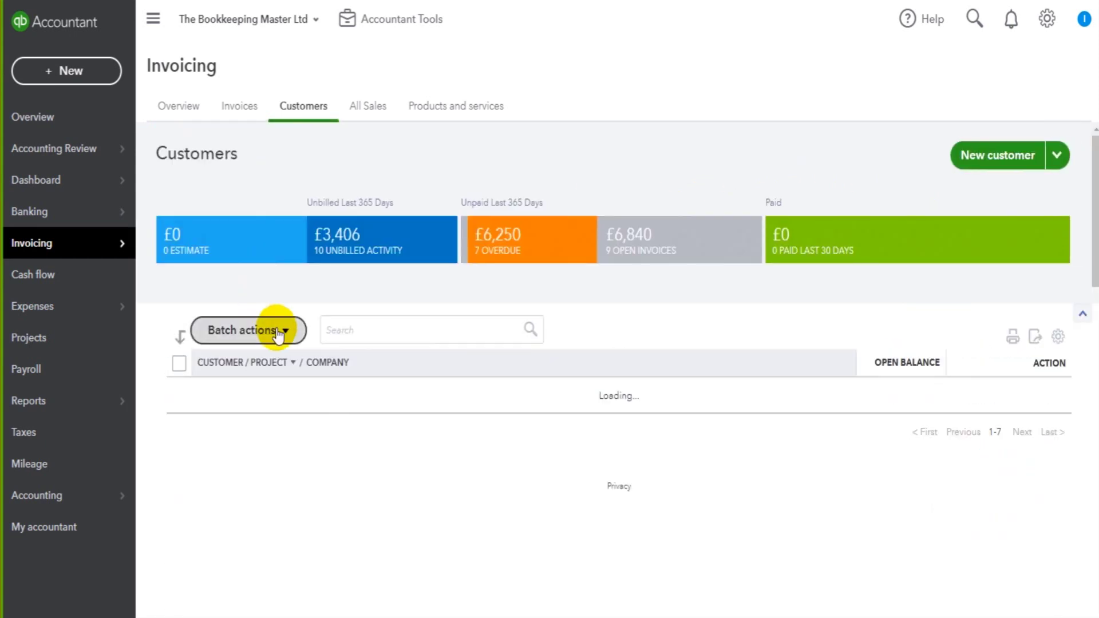
click(273, 367)
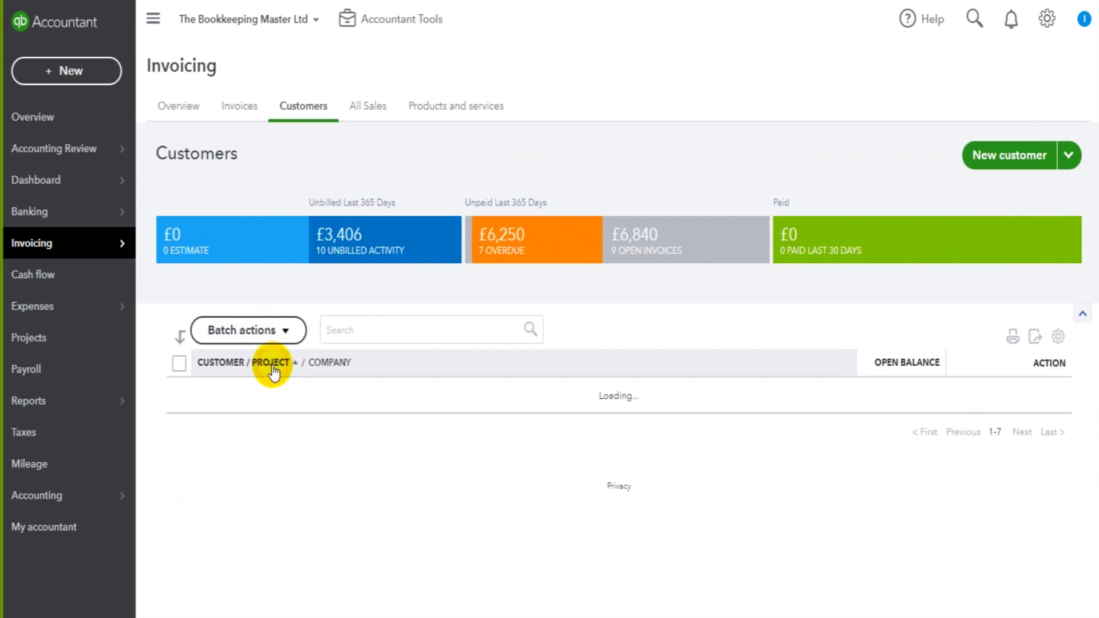
click(231, 366)
click(232, 366)
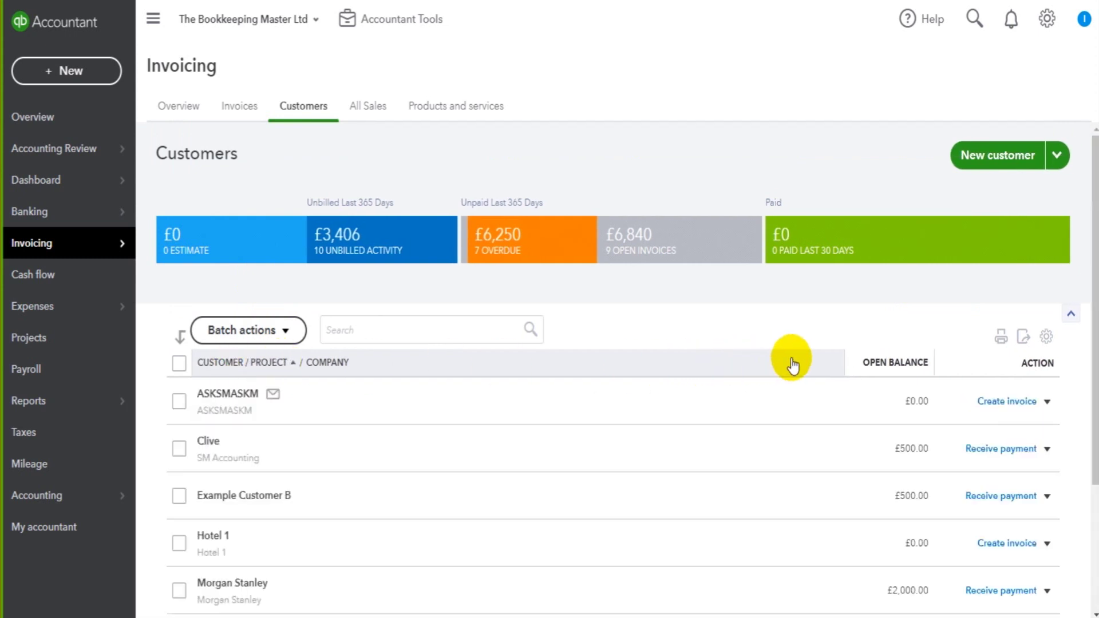
click(887, 366)
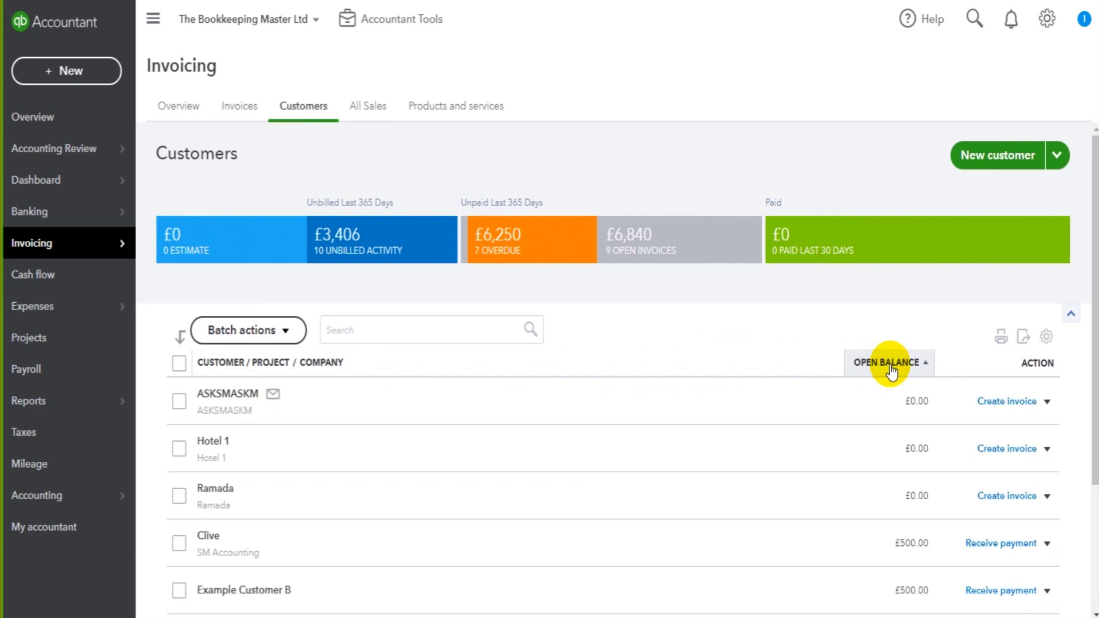
click(879, 362)
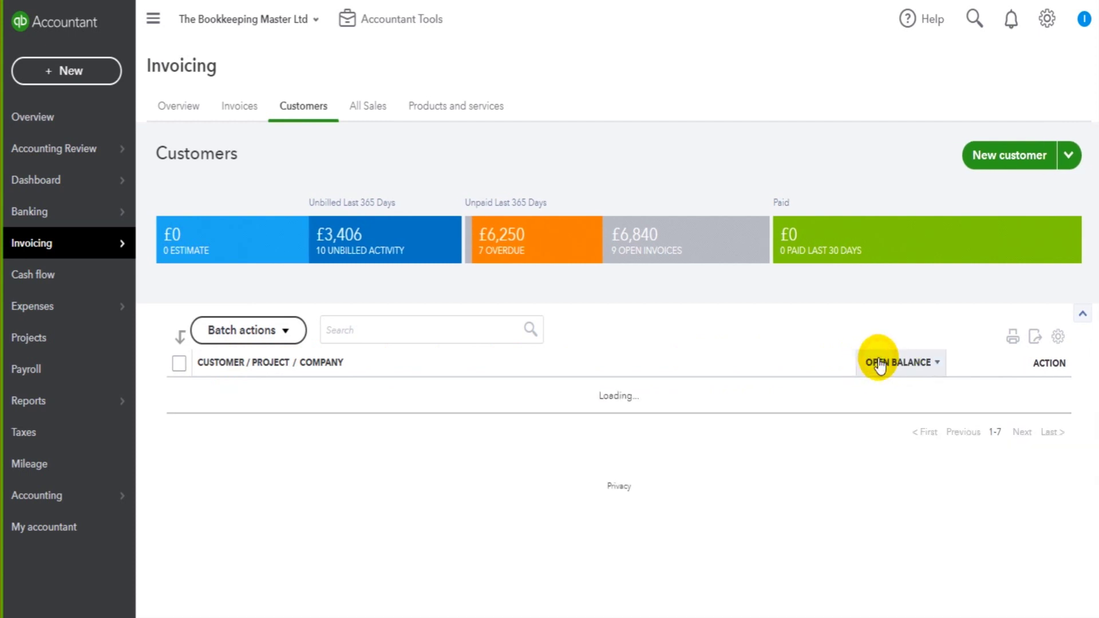
click(226, 366)
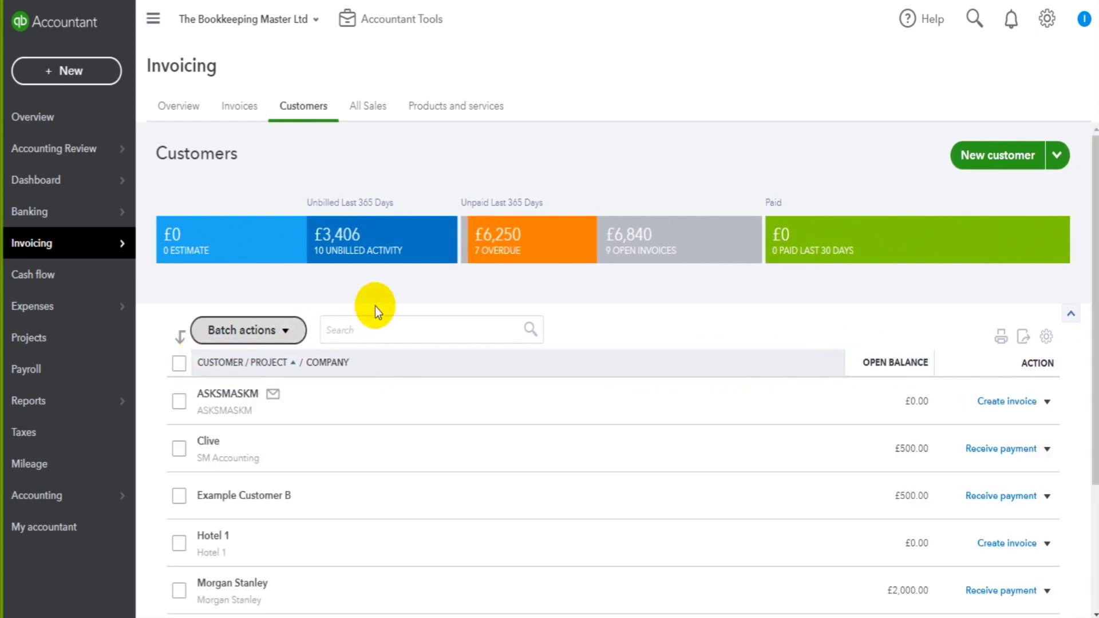
scroll(401, 291, down, 3)
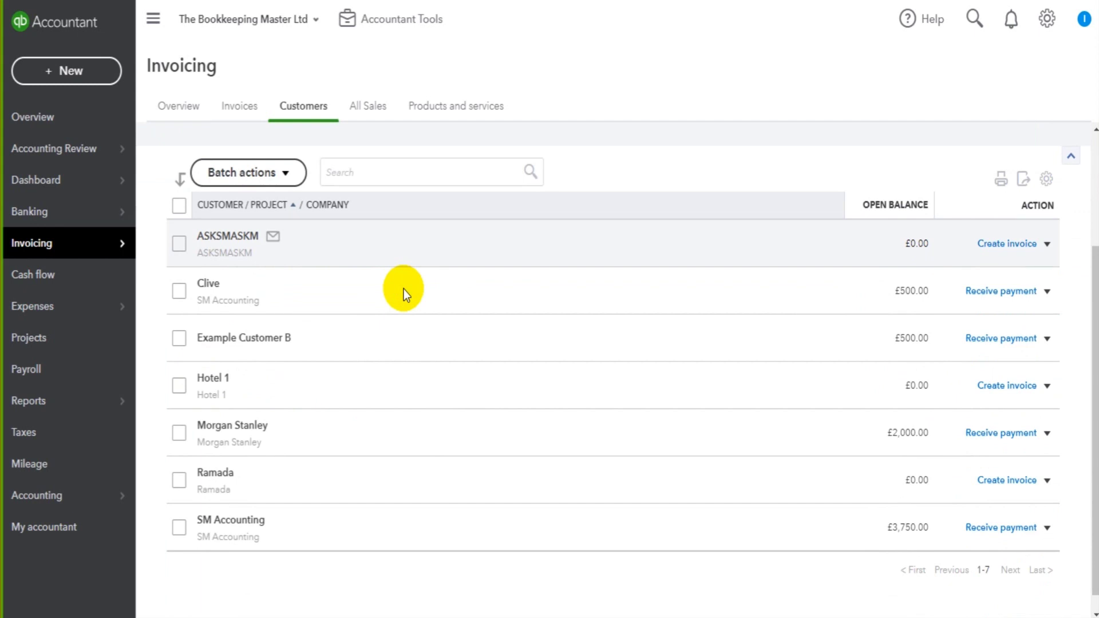
scroll(403, 289, up, 3)
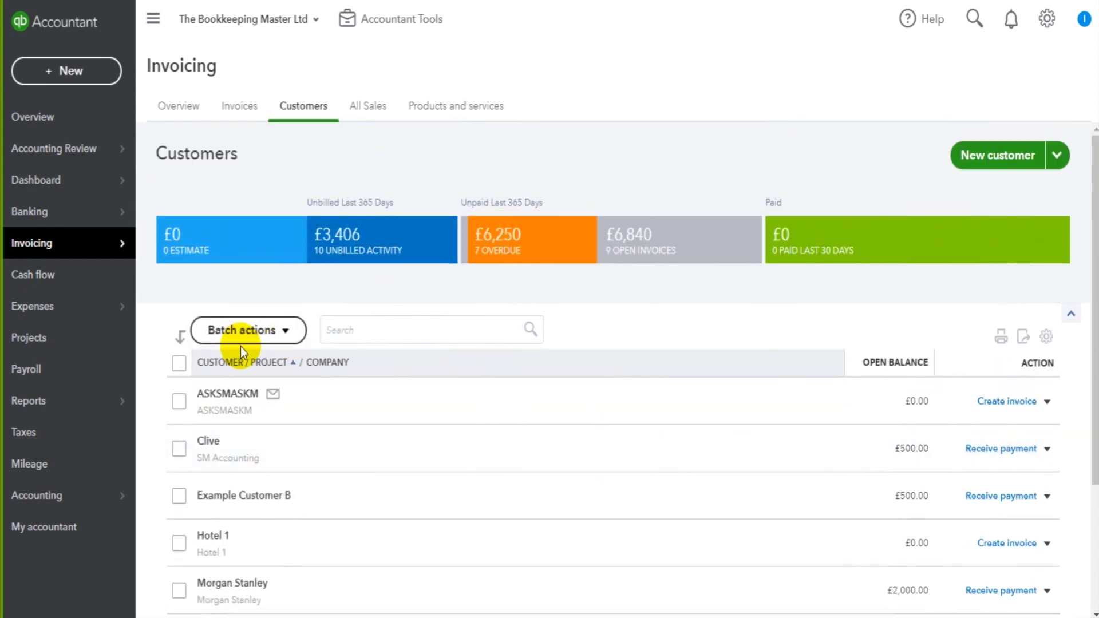
scroll(473, 317, down, 1)
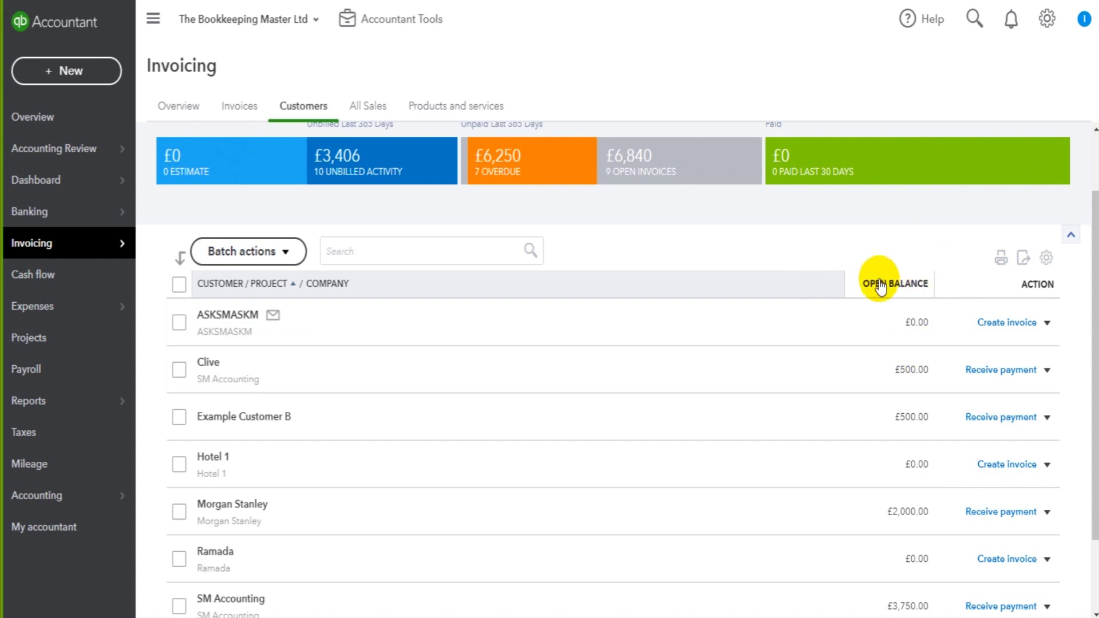
scroll(666, 278, up, 2)
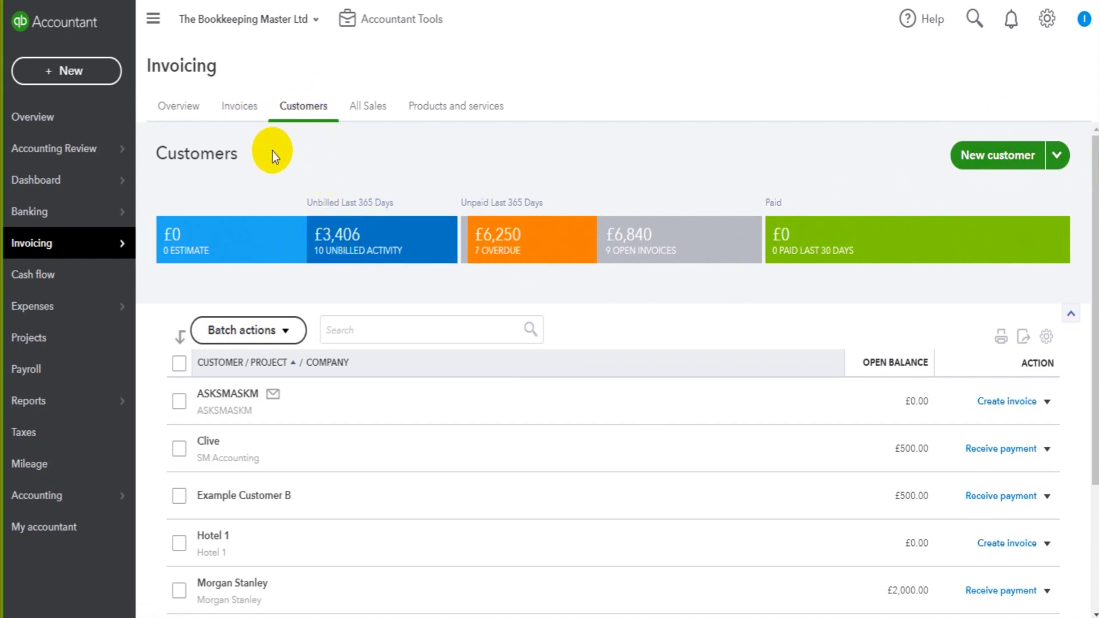
click(239, 108)
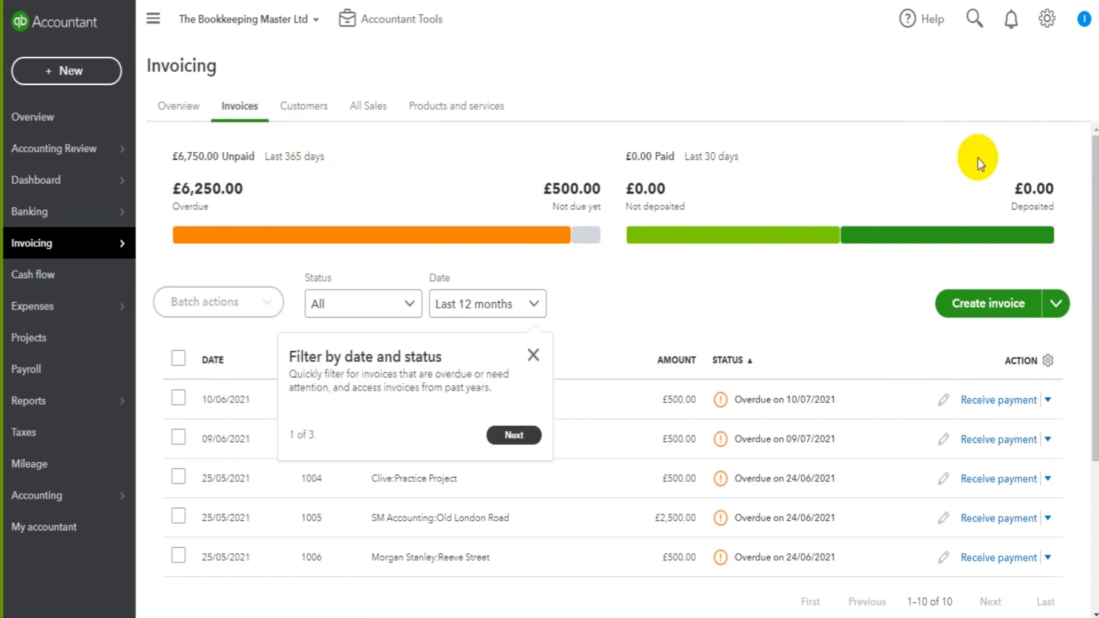
click(429, 109)
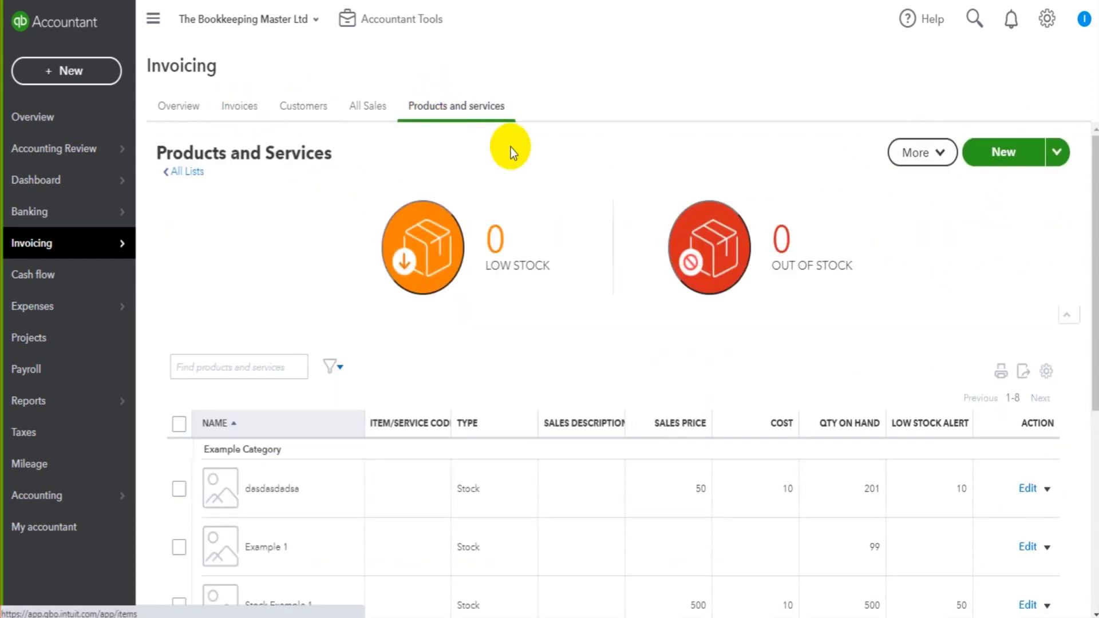
click(370, 118)
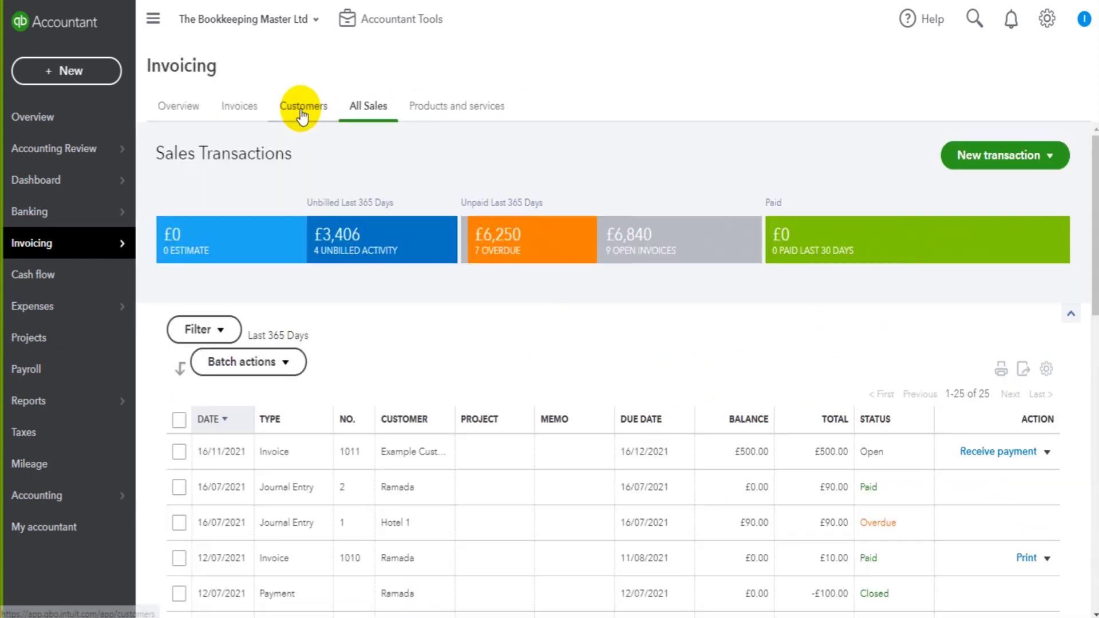
click(302, 115)
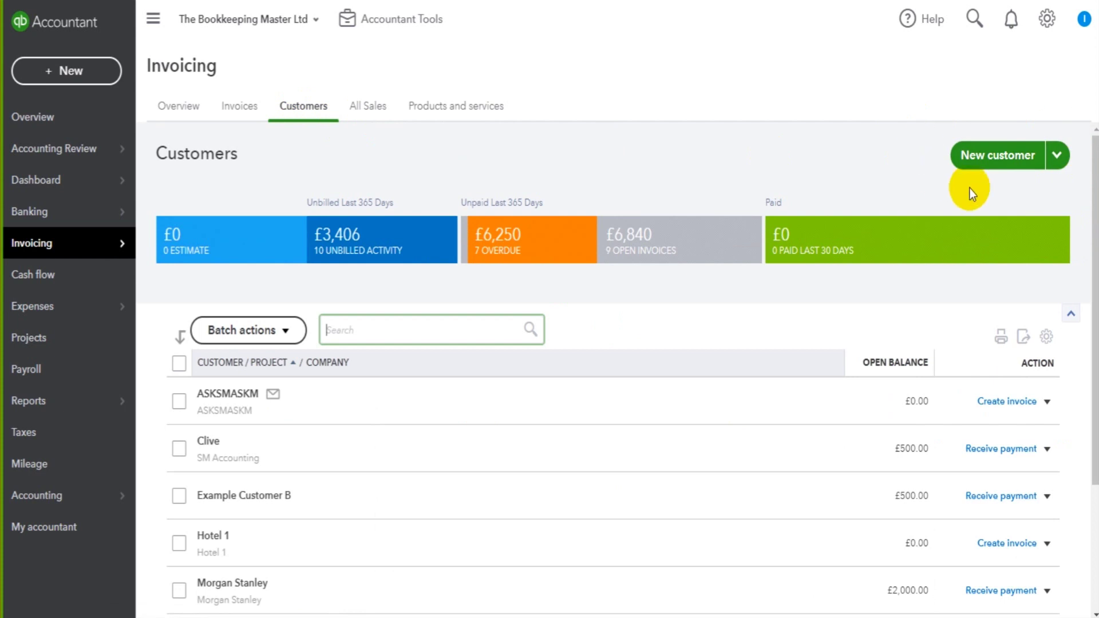
- Start a new customer with the contact's first and last name and company The Bookkeeping Master Ltd
click(989, 158)
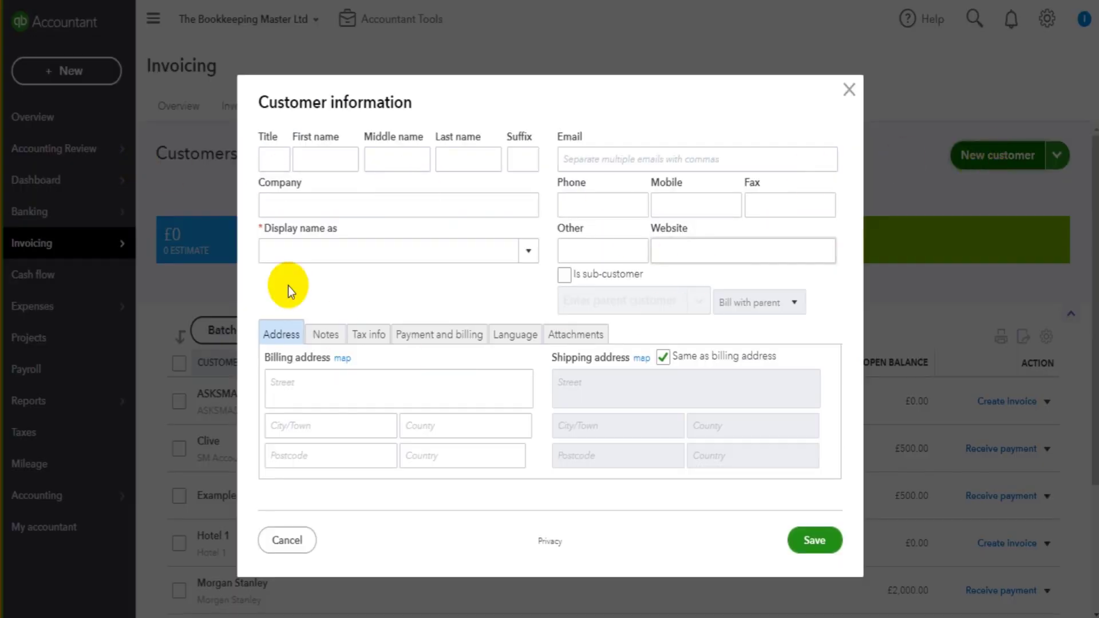
click(312, 161)
key(Tab)
key(Tab)
key(Tab)
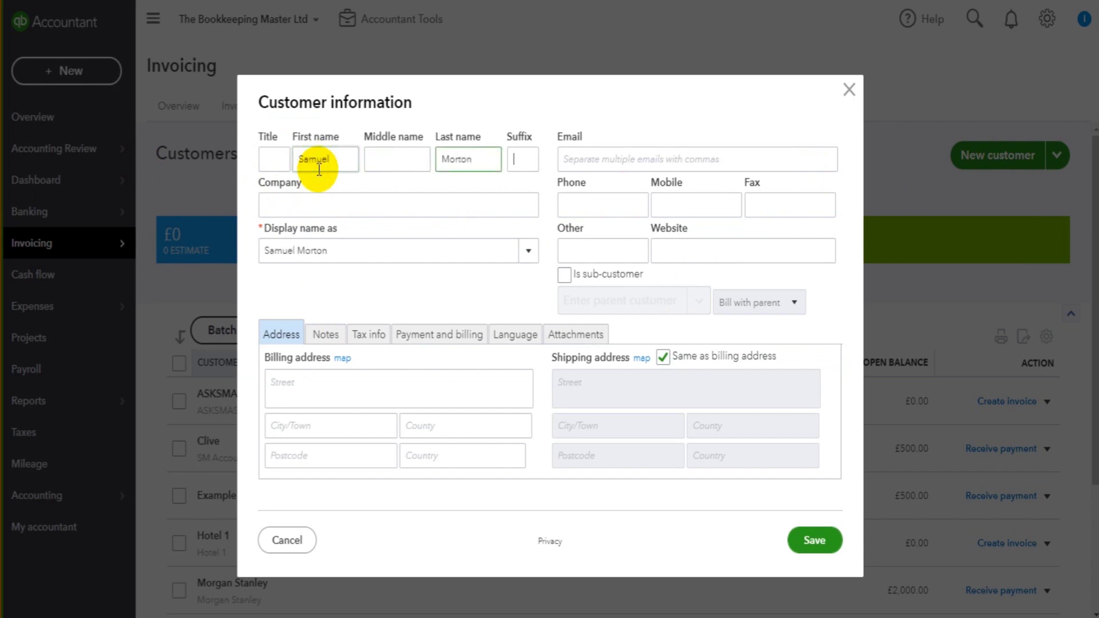
key(Tab)
text(The Bookke)
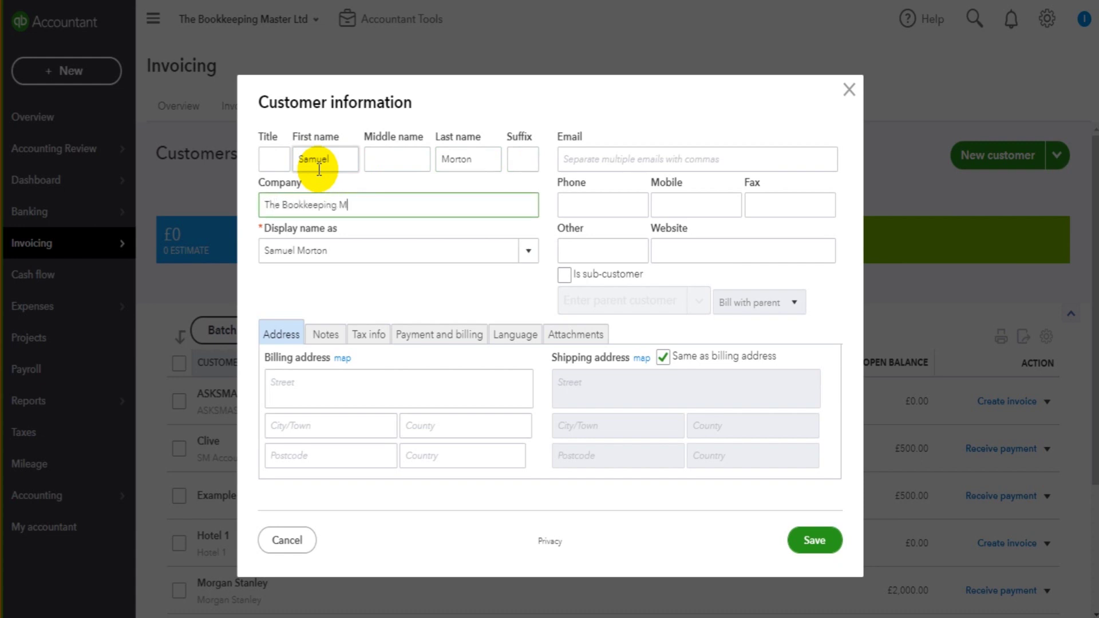
key(Tab)
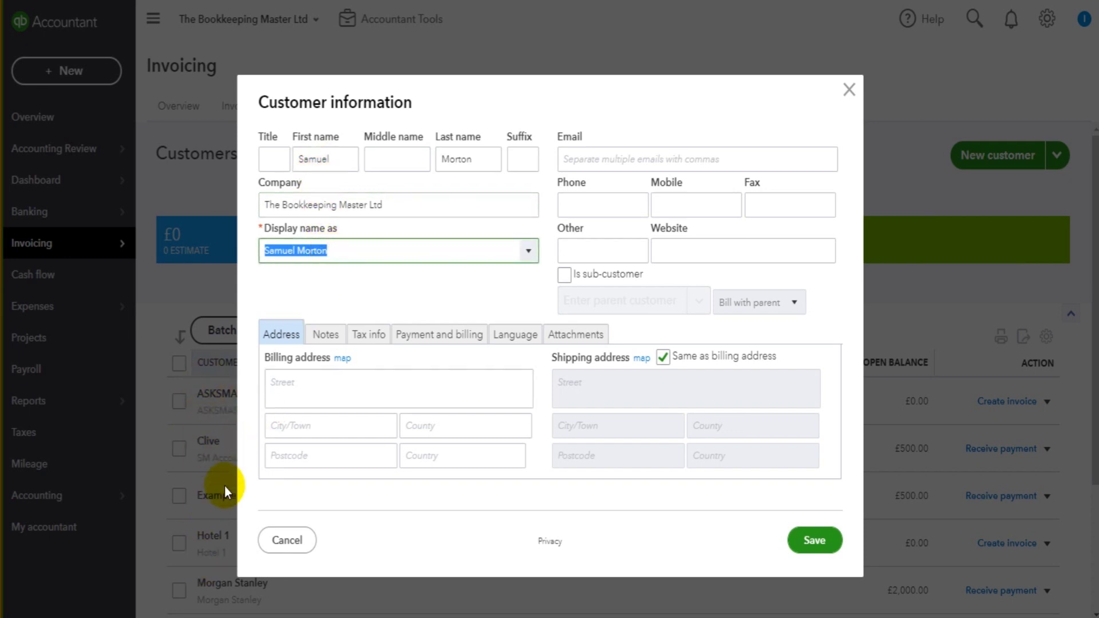
text(The Bookkeeping Master Ltd)
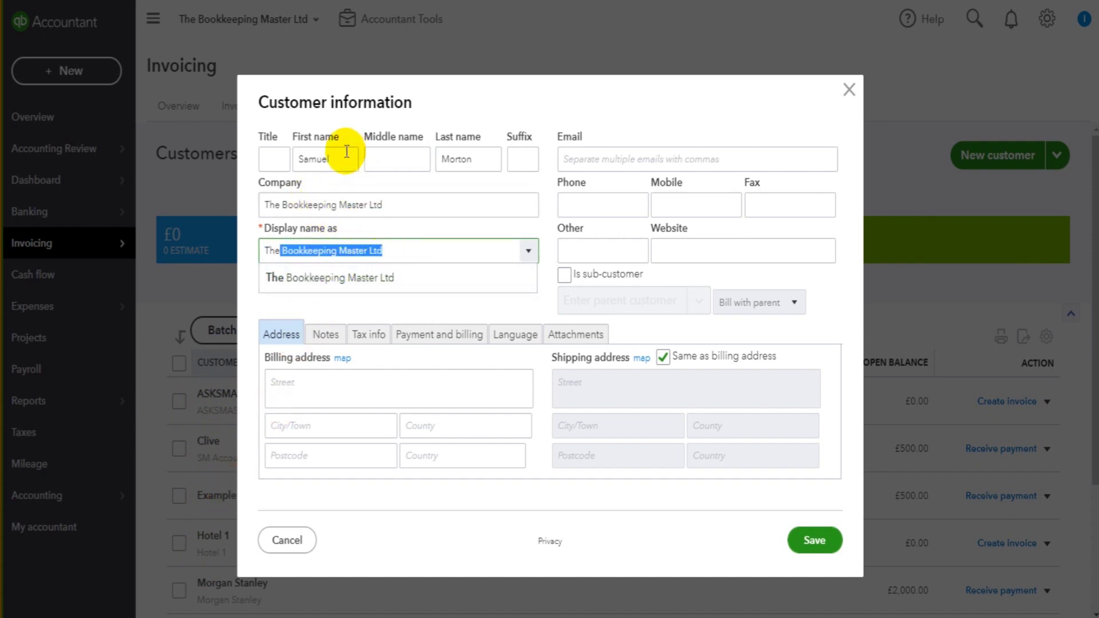
- Try the contact's personal name as display name, then set it to The Bookkeeping Master Ltd
click(400, 248)
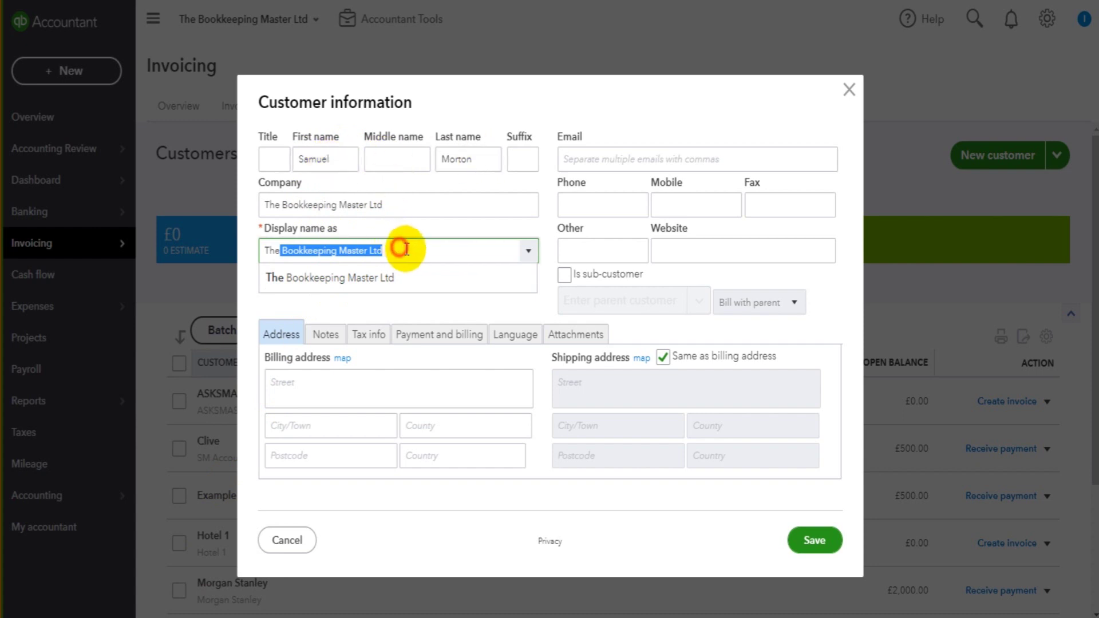
drag(399, 248, 259, 250)
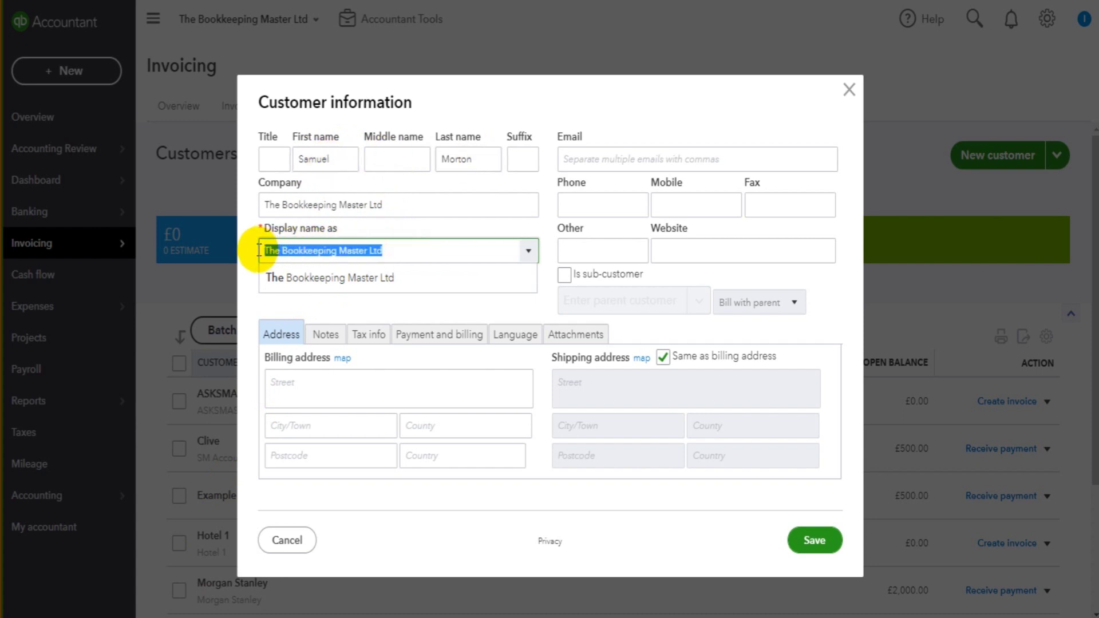
click(364, 249)
drag(368, 249, 241, 251)
text(Th)
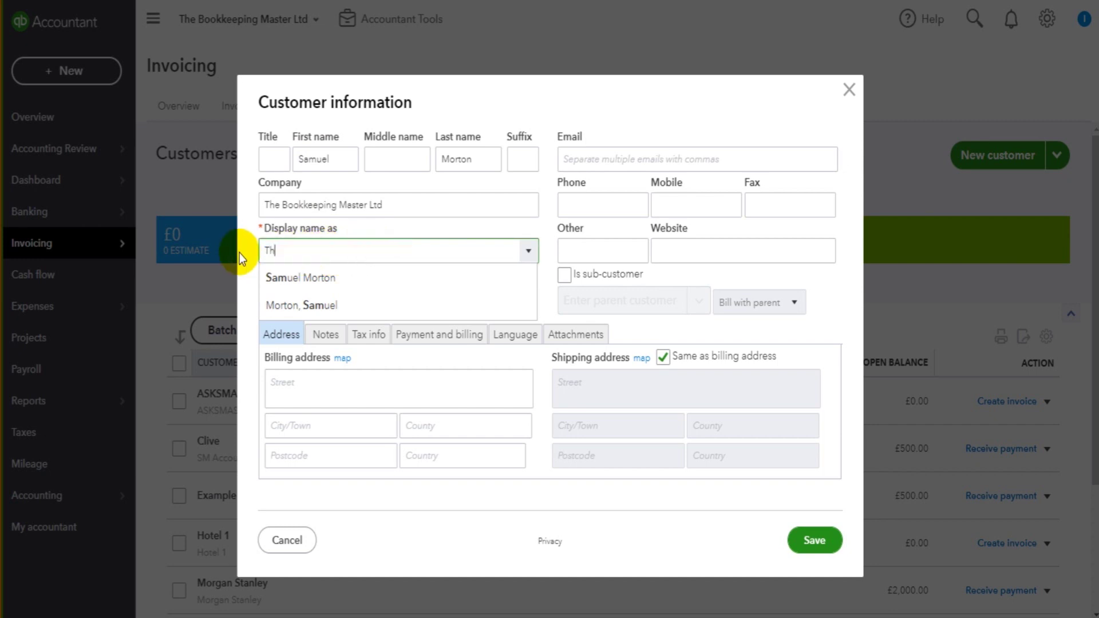
click(354, 277)
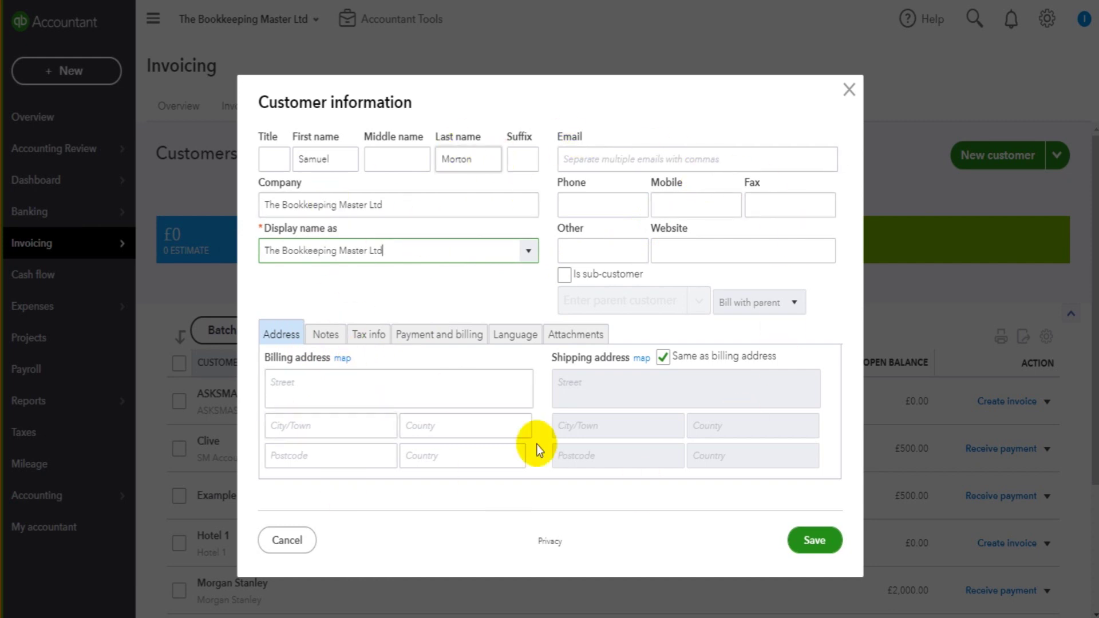
- Enter the customer's email, phone number and corrected mobile number
click(577, 166)
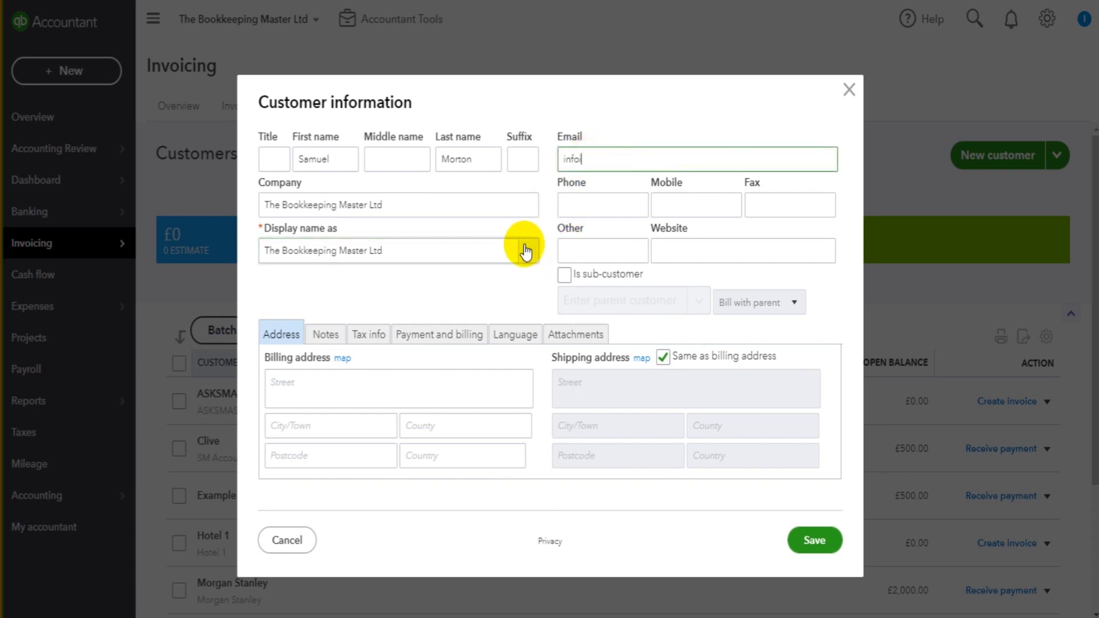
key(Tab)
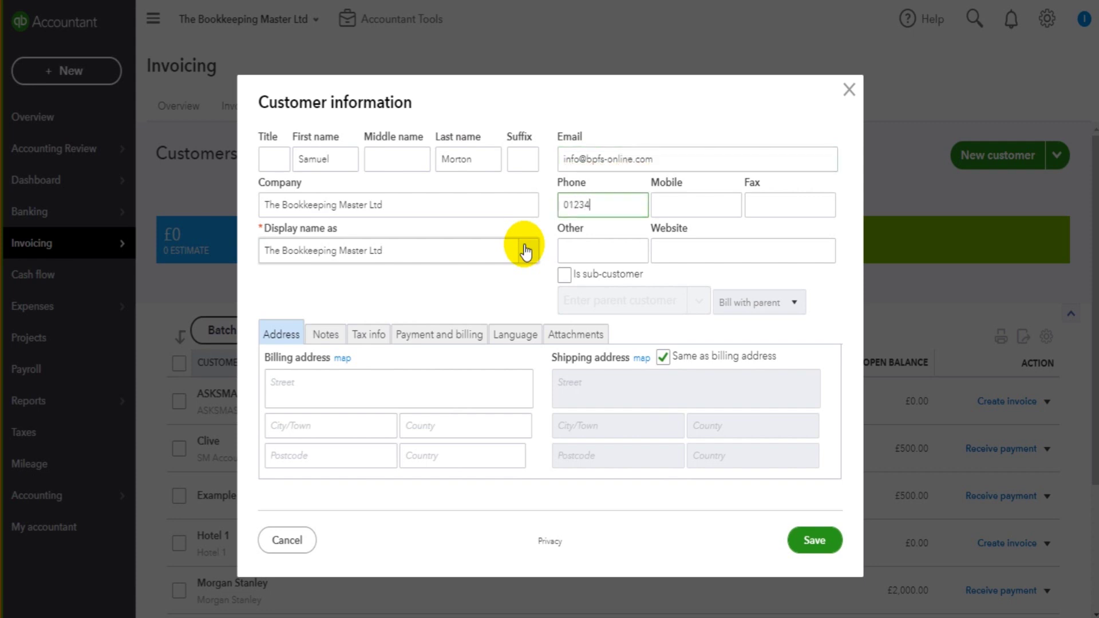
key(Tab)
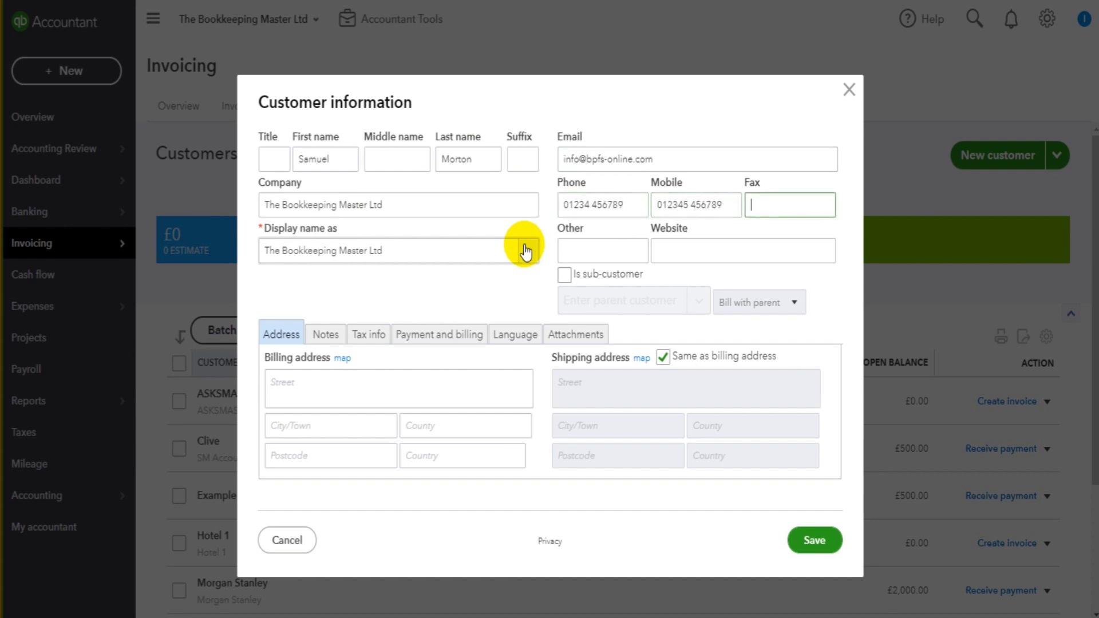
triple_click(685, 206)
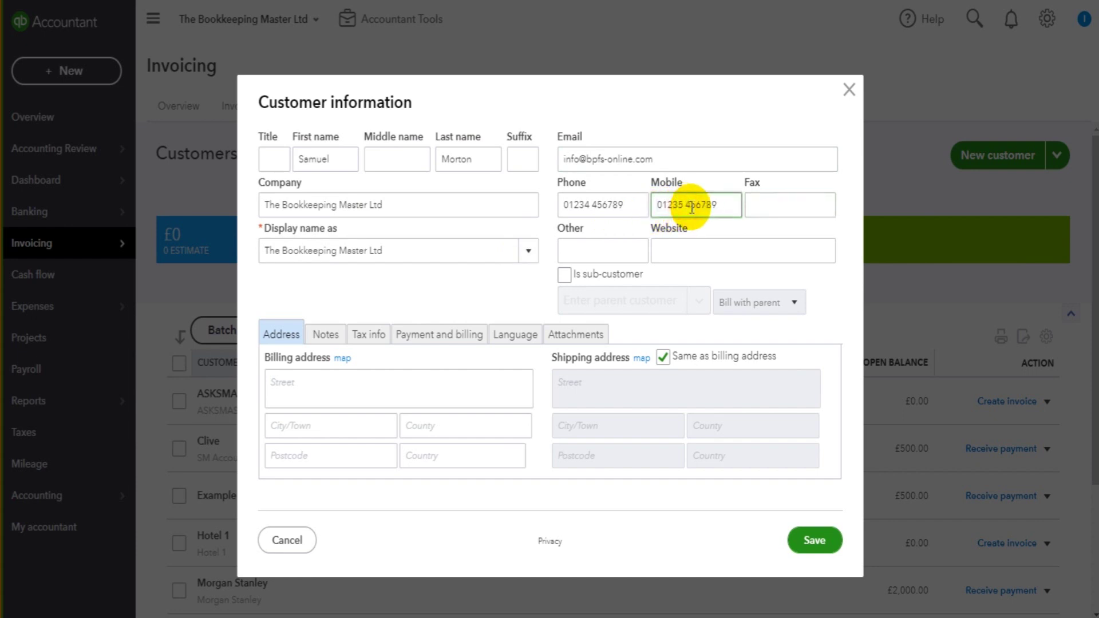
click(590, 250)
click(675, 248)
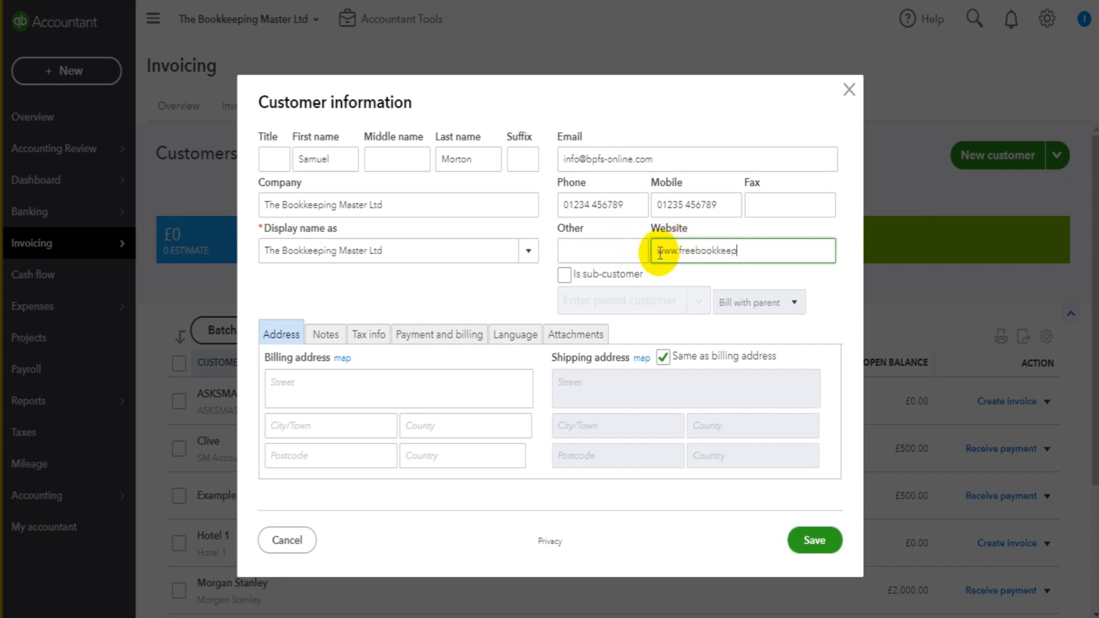
text(bookkeepingaccounting.com)
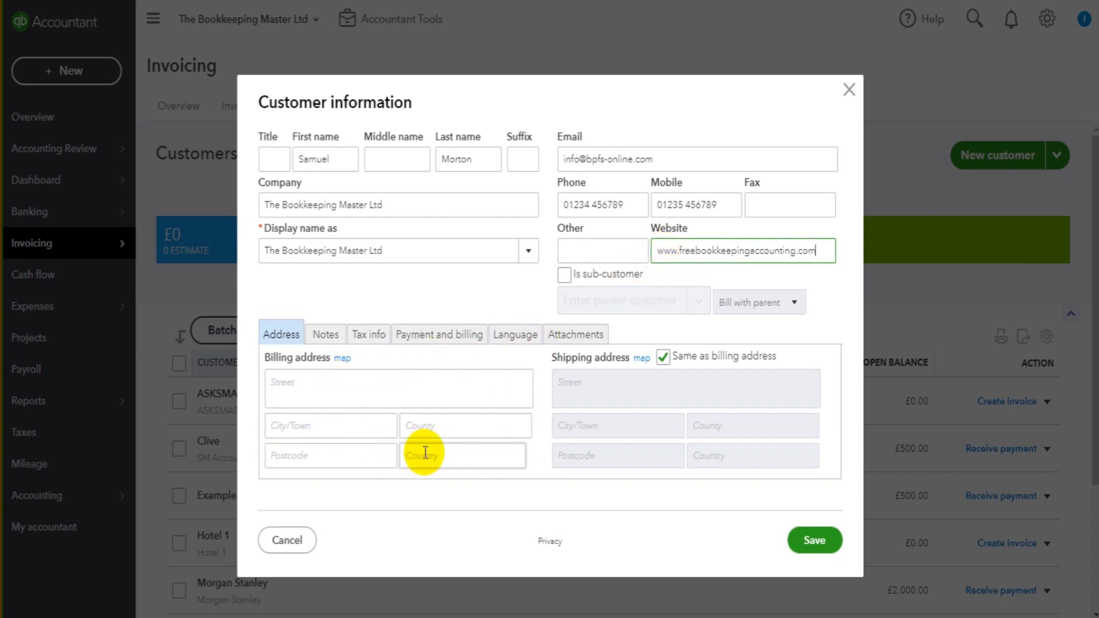
- Enter the billing street, town and postcode on the Address tab
click(355, 392)
text(123)
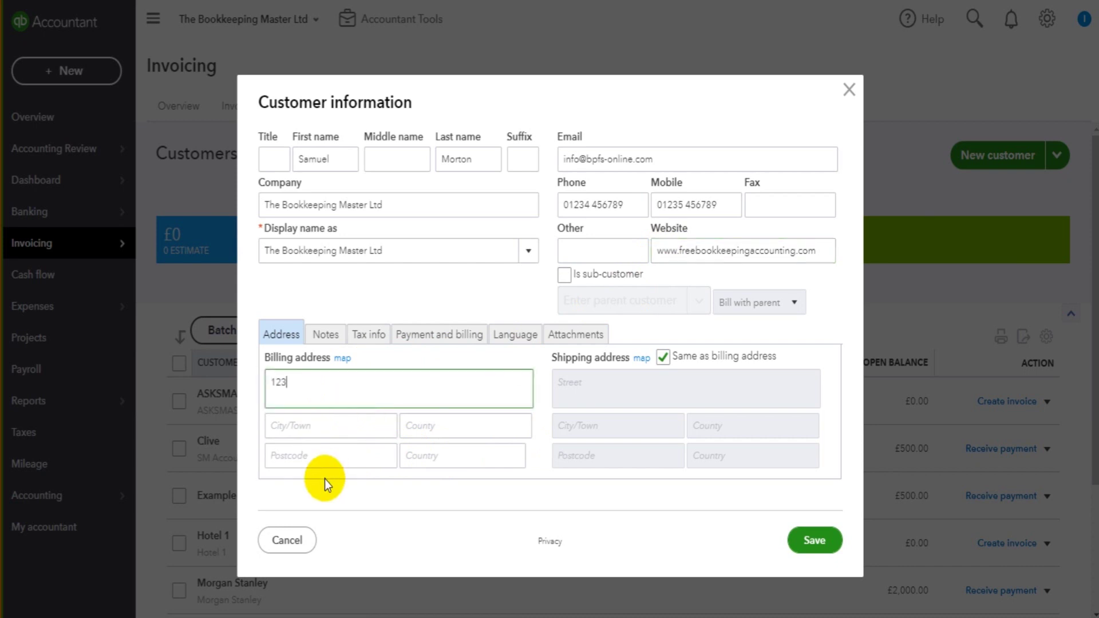
text( Example Street)
key(Tab)
text(Example Town)
key(Tab)
text(IP)
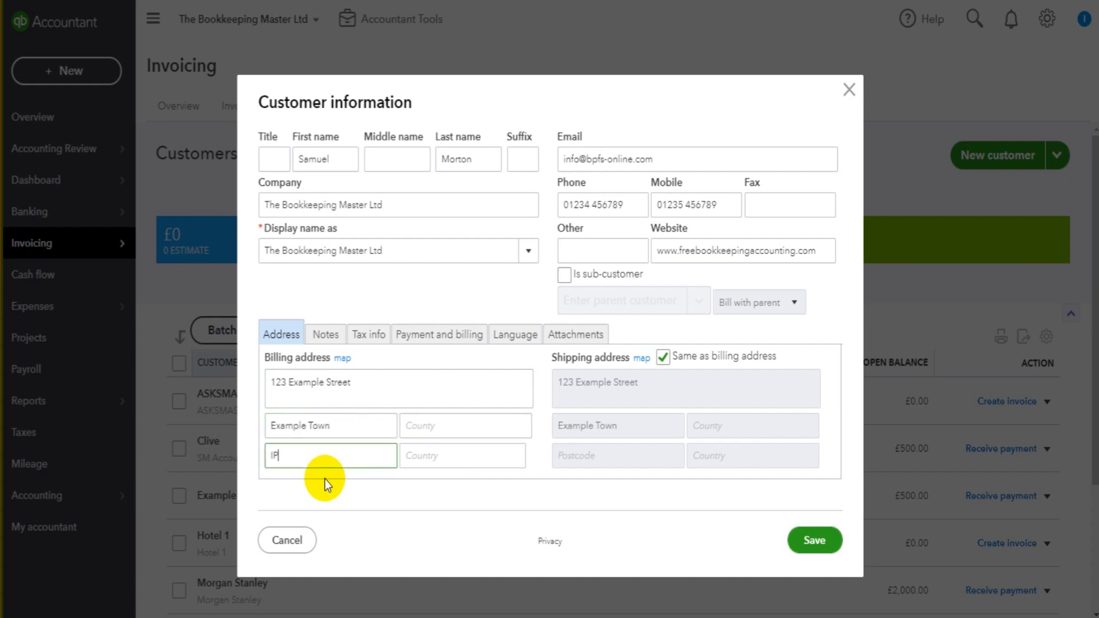
text(27 04P)
key(Tab)
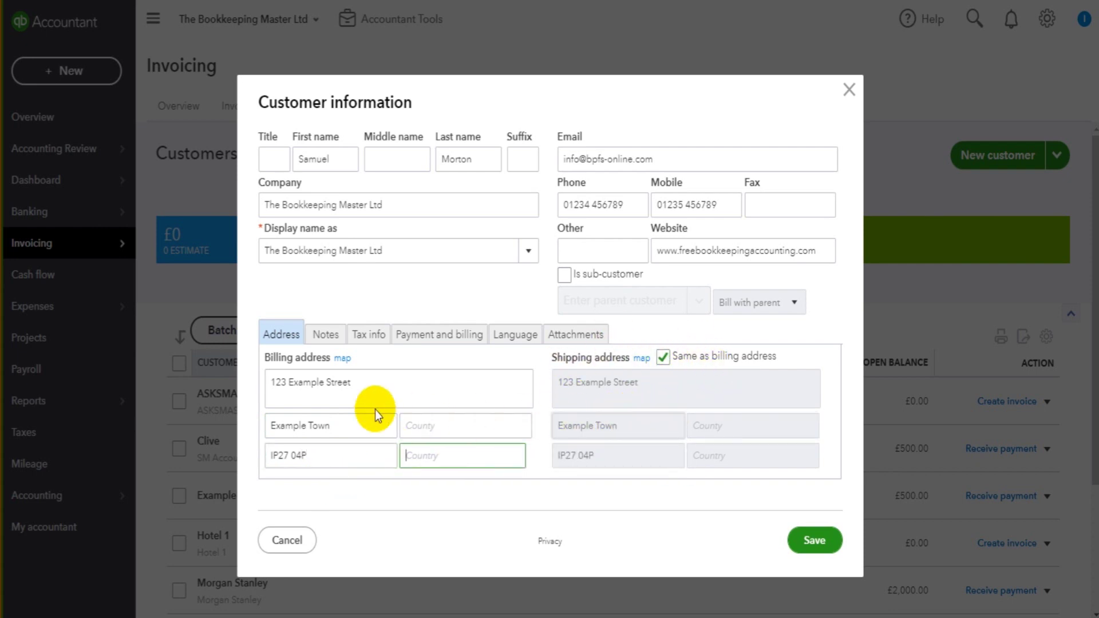
- Untick Same as billing address to inspect shipping fields, then re-tick it so shipping matches billing
click(665, 356)
click(658, 382)
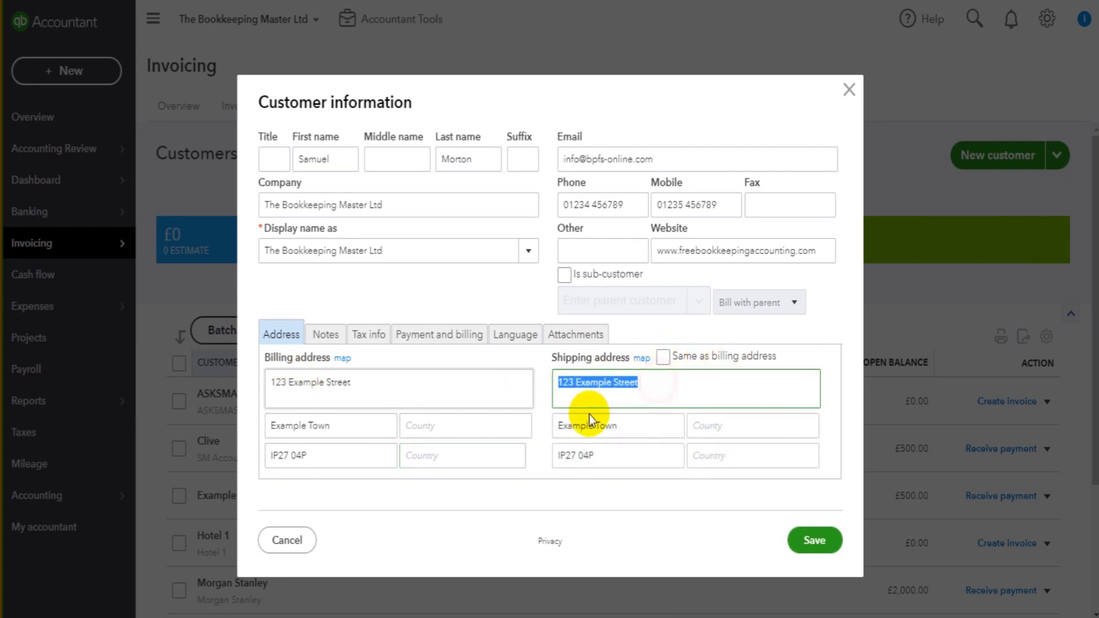
click(643, 419)
click(659, 384)
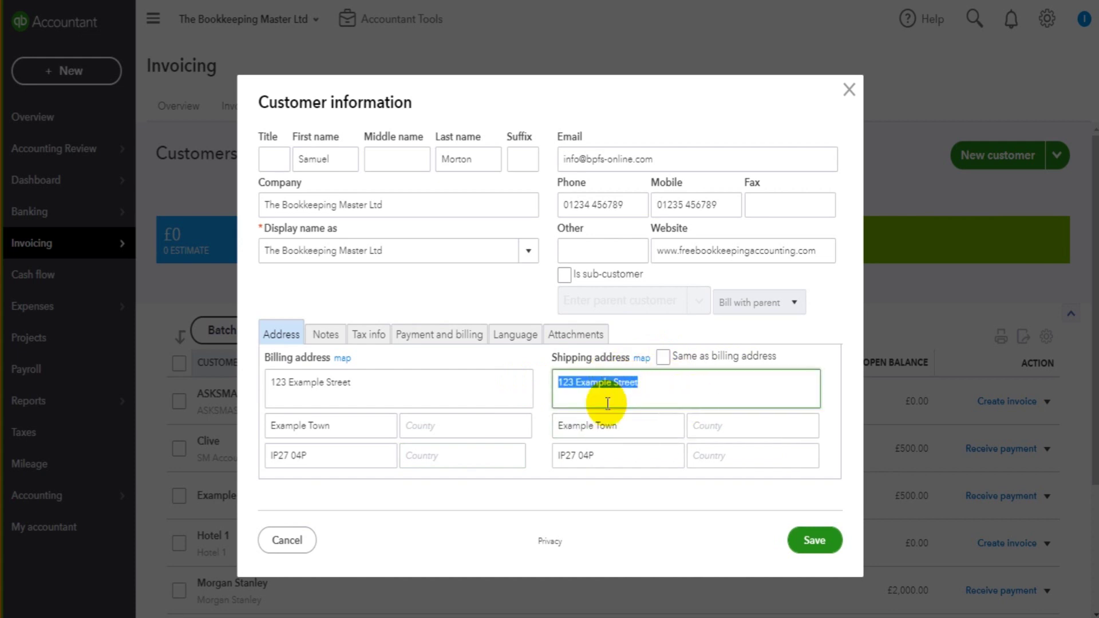
click(645, 421)
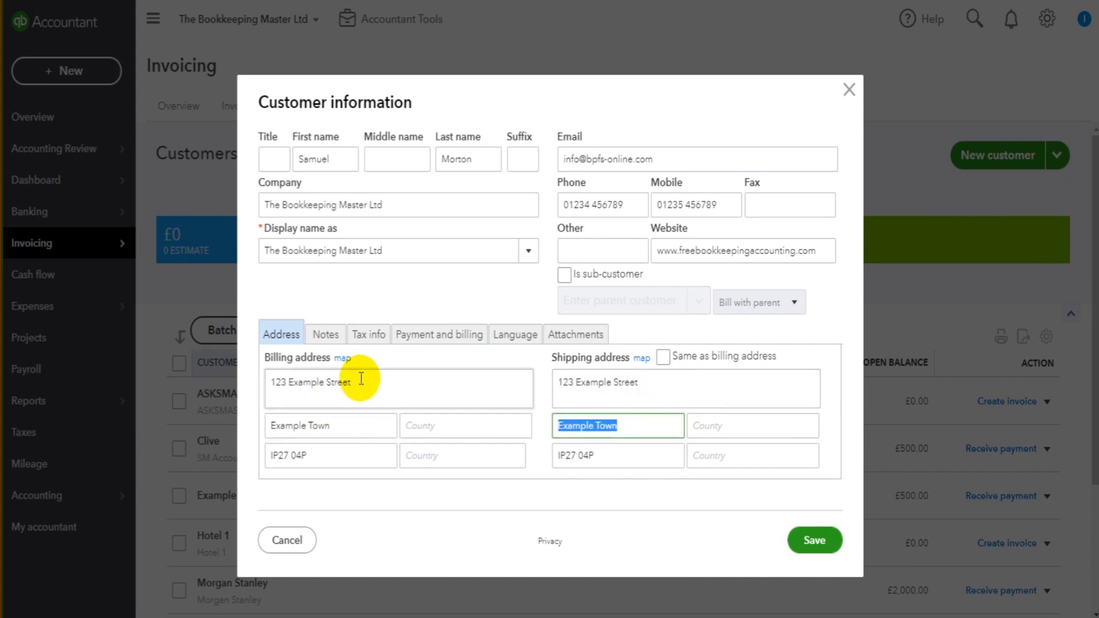
click(392, 398)
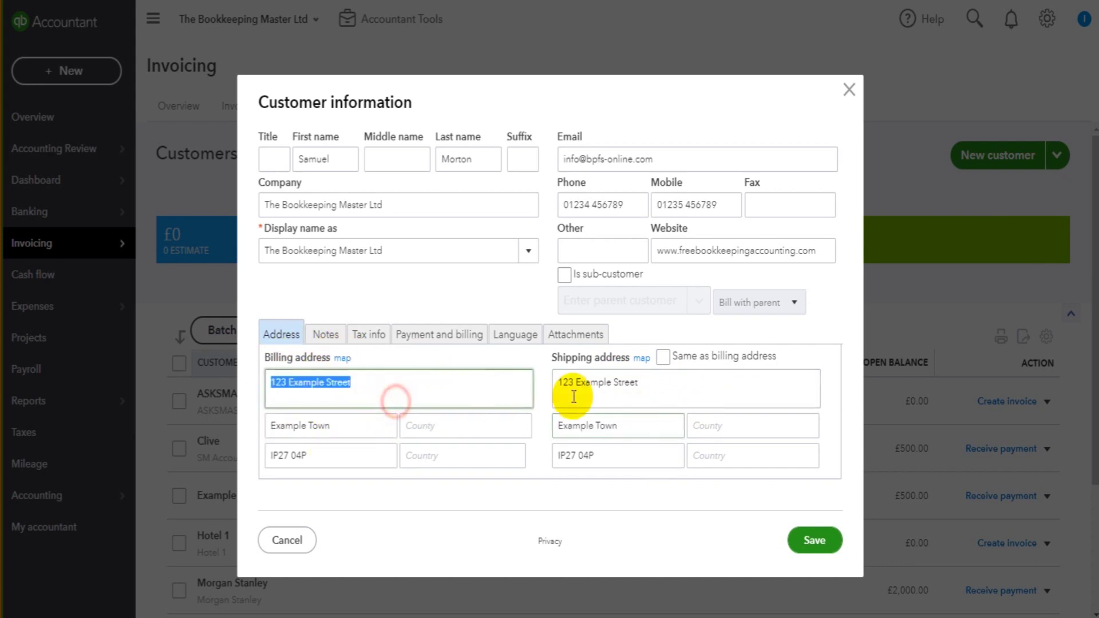
click(663, 359)
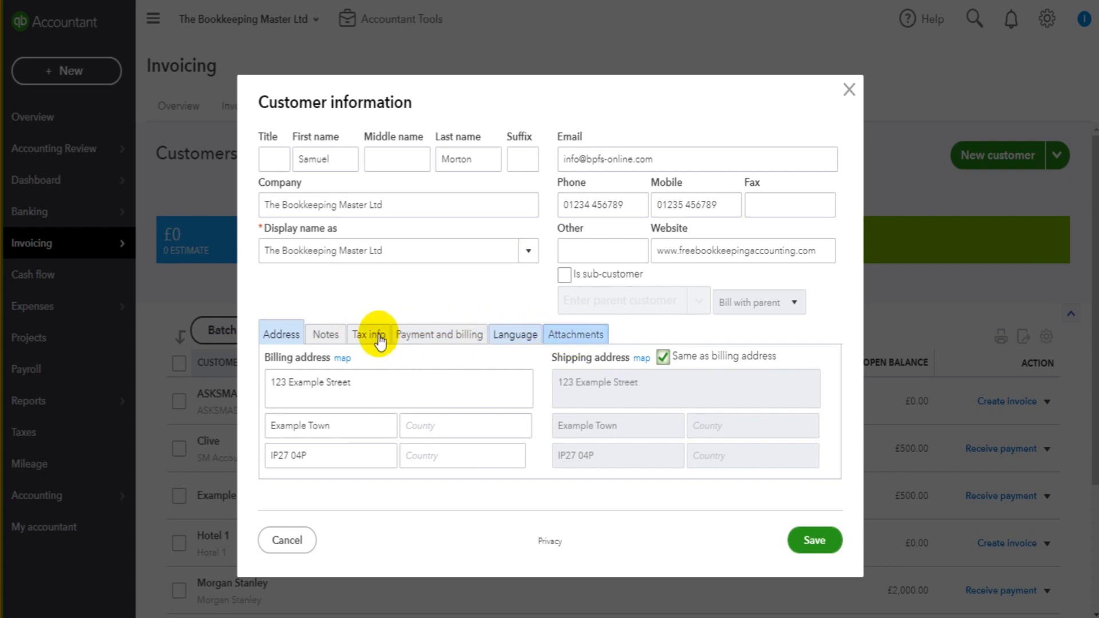
- Bring up the Notes section of the new customer form
click(324, 338)
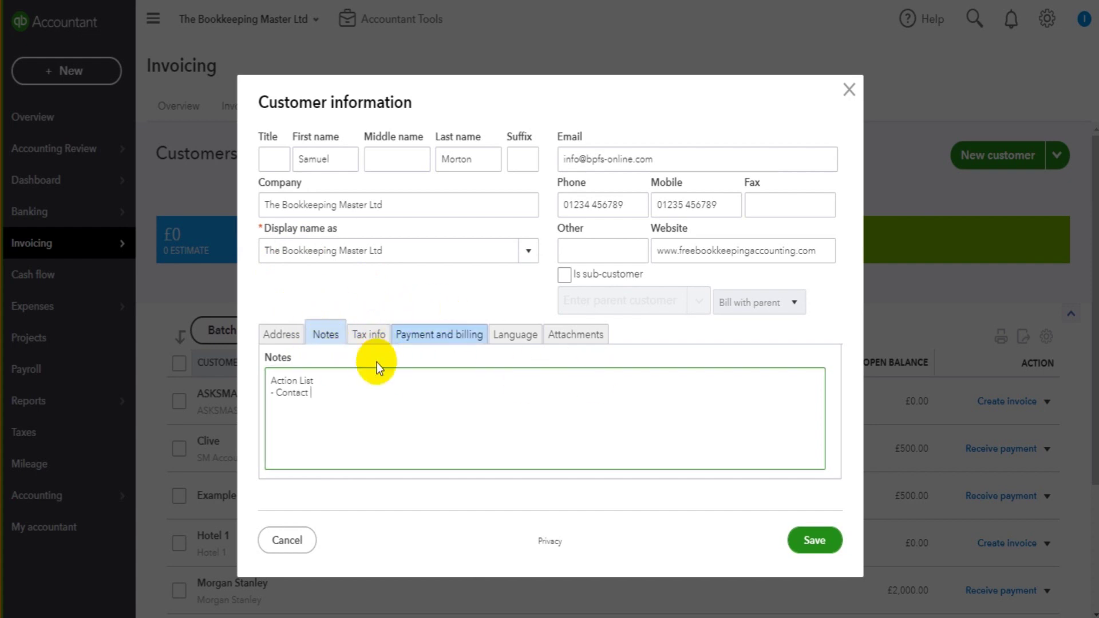
- After a look at tax details, set payment method to Credit Card and terms to Net 15
click(369, 334)
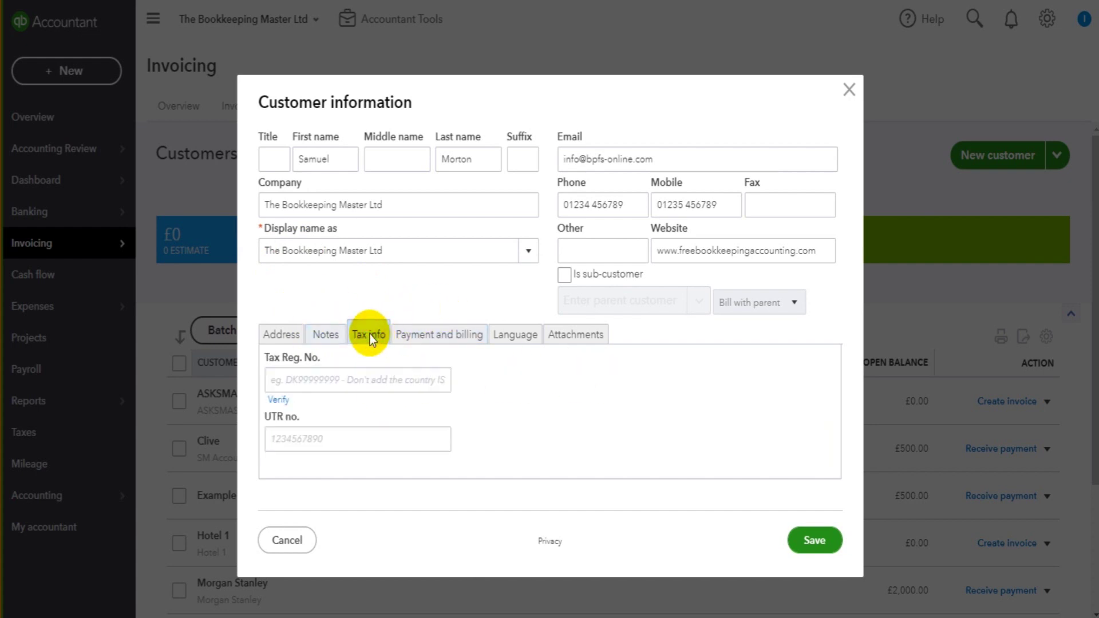
click(363, 380)
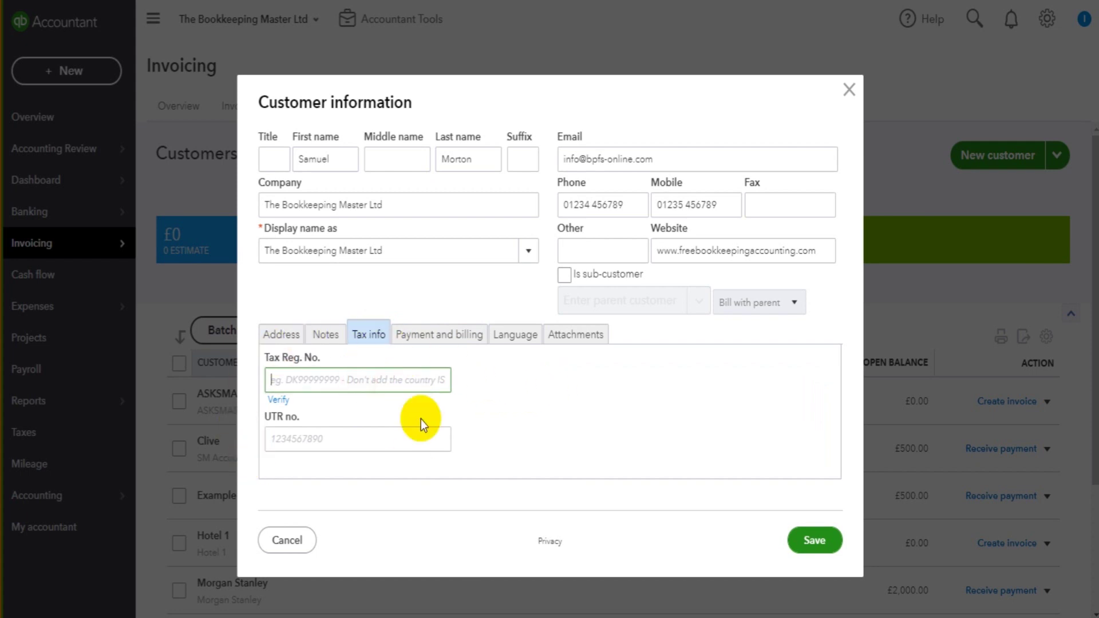
click(456, 341)
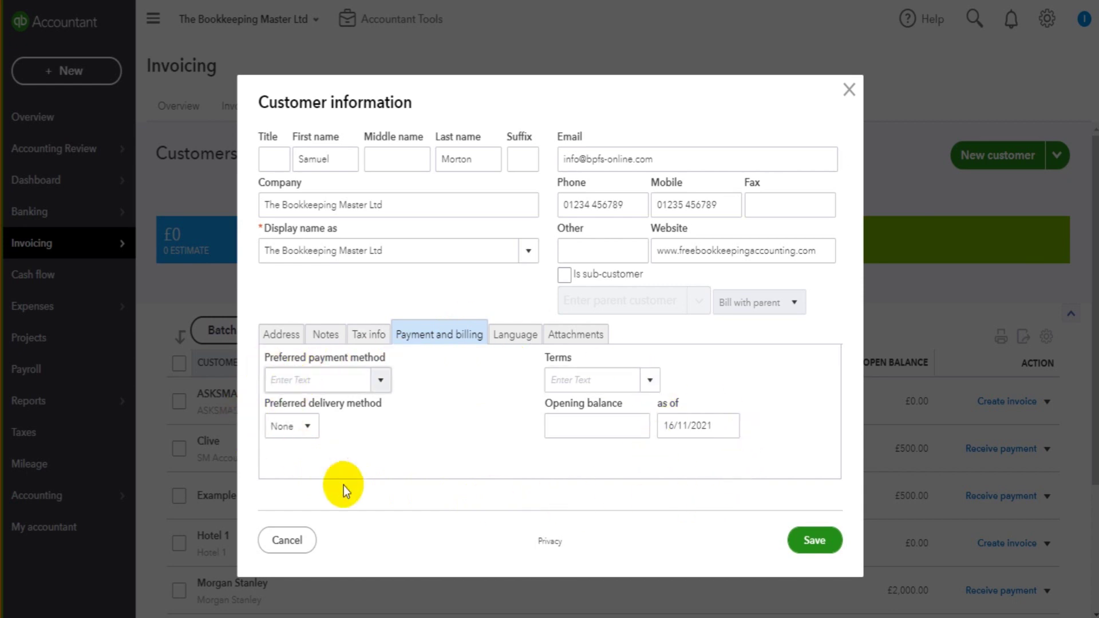
click(380, 381)
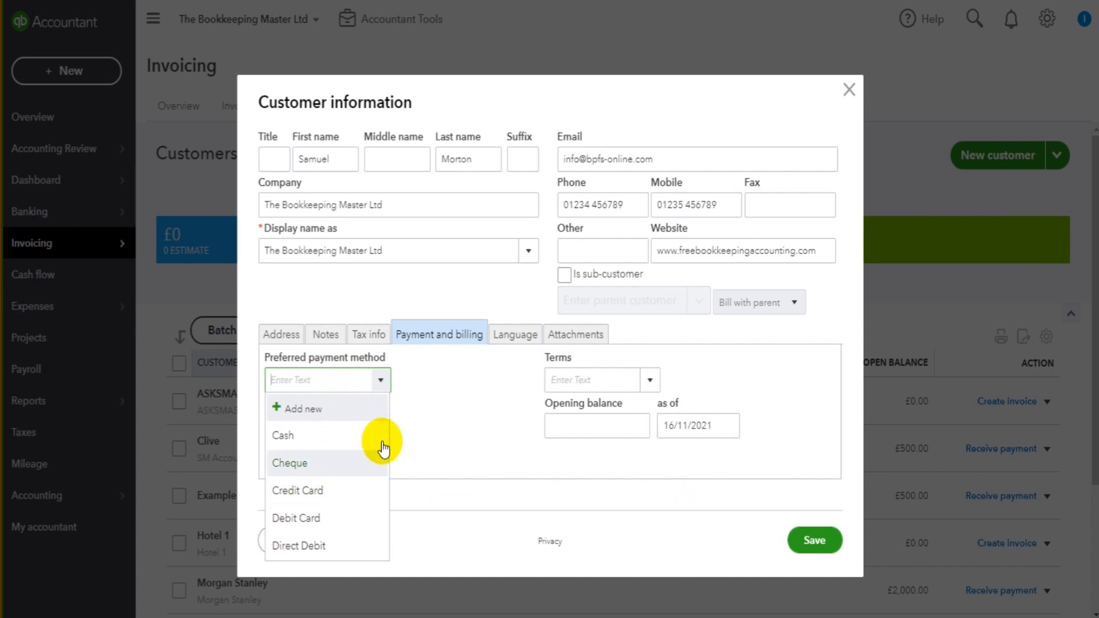
click(318, 491)
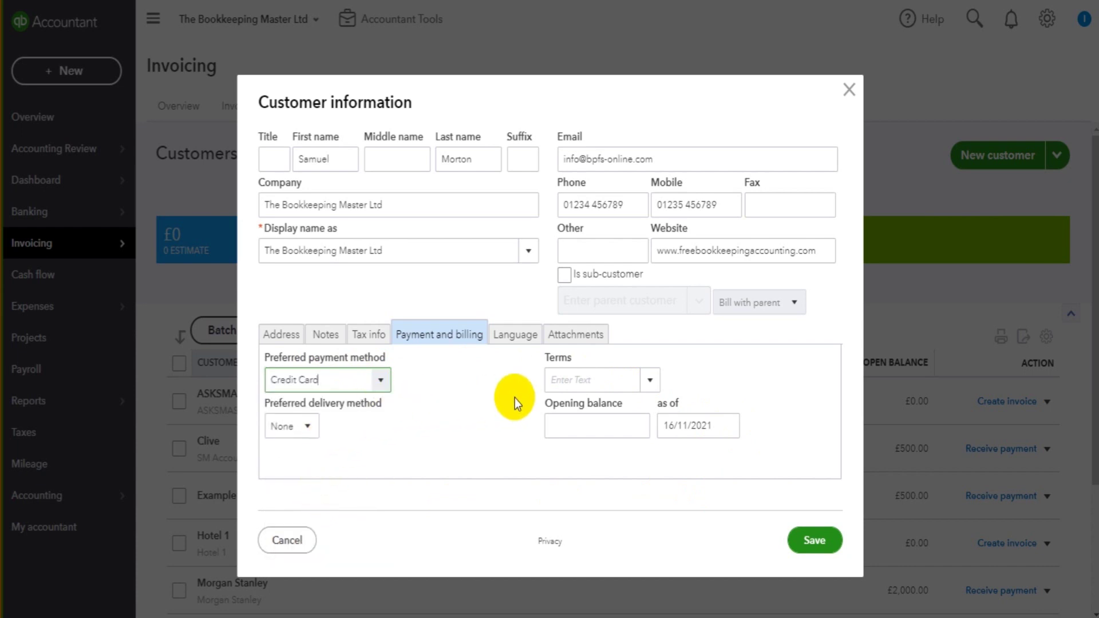
click(651, 380)
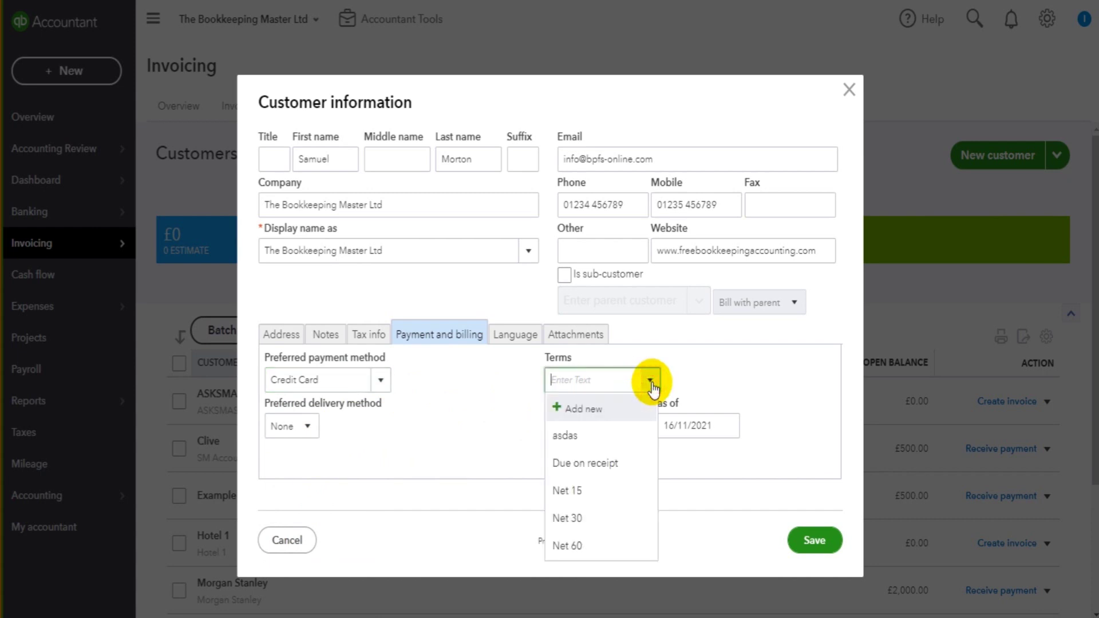
click(587, 494)
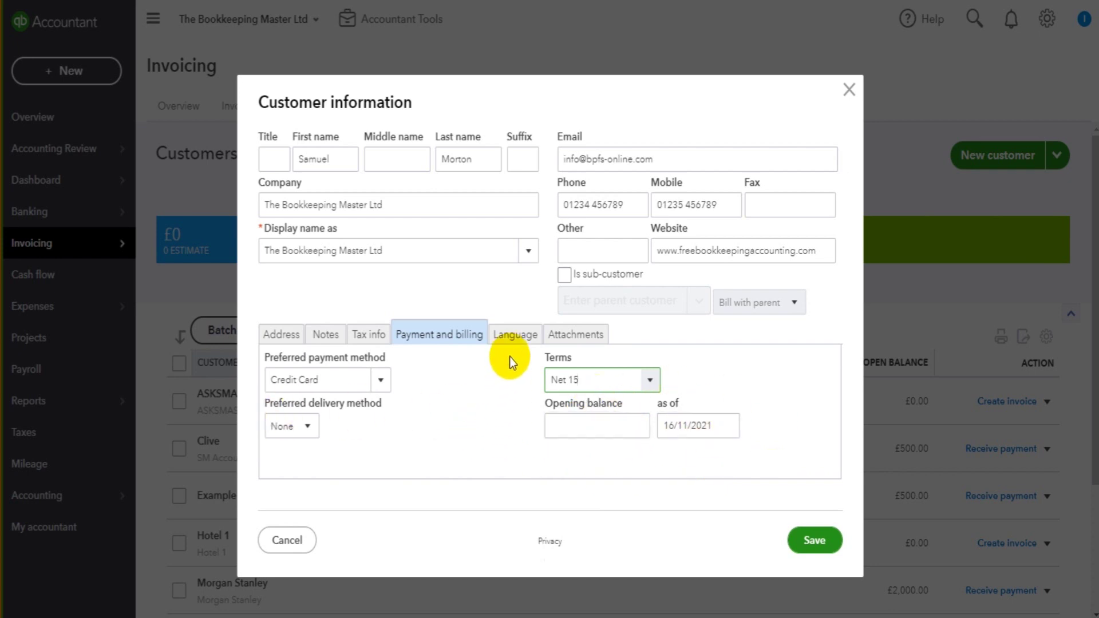
click(512, 336)
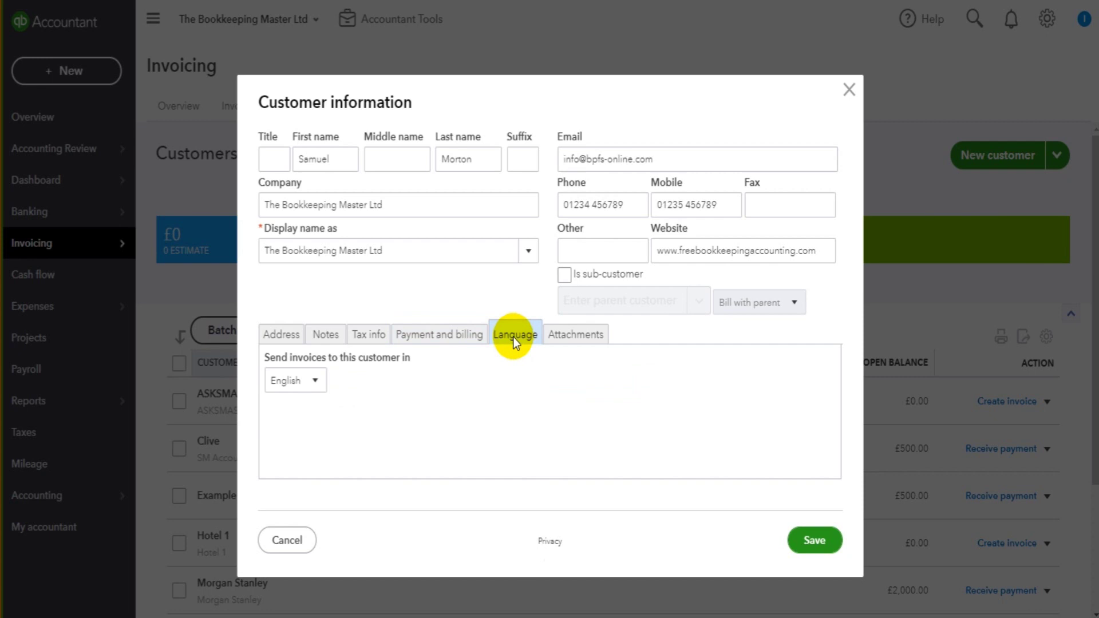
- Change the invoice language from English to Chinese (traditional), after briefly checking Attachments
click(316, 383)
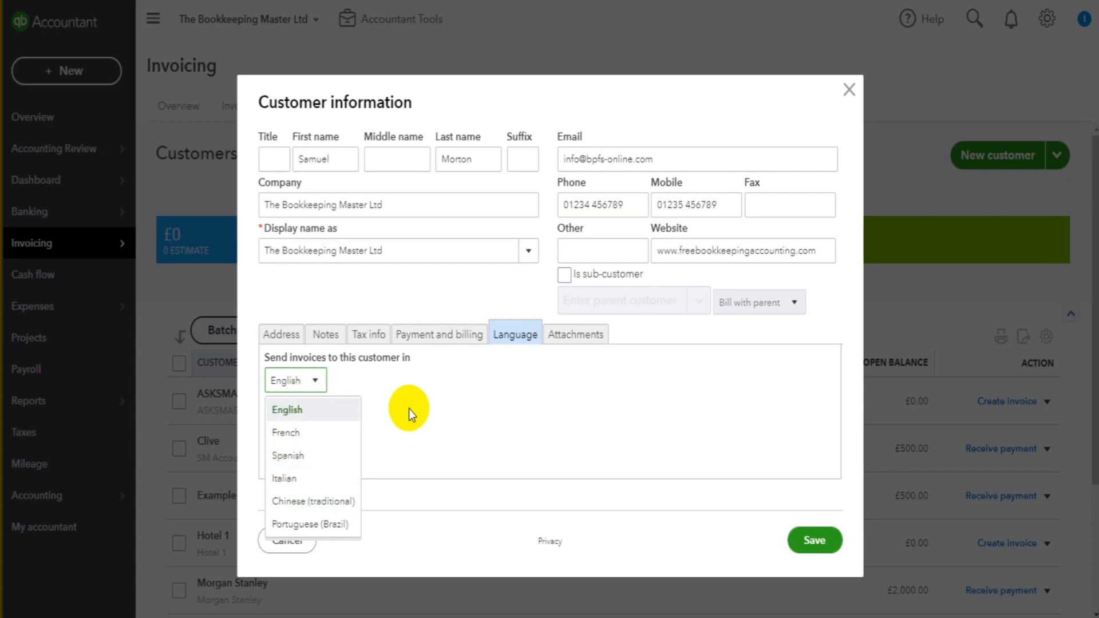
click(409, 409)
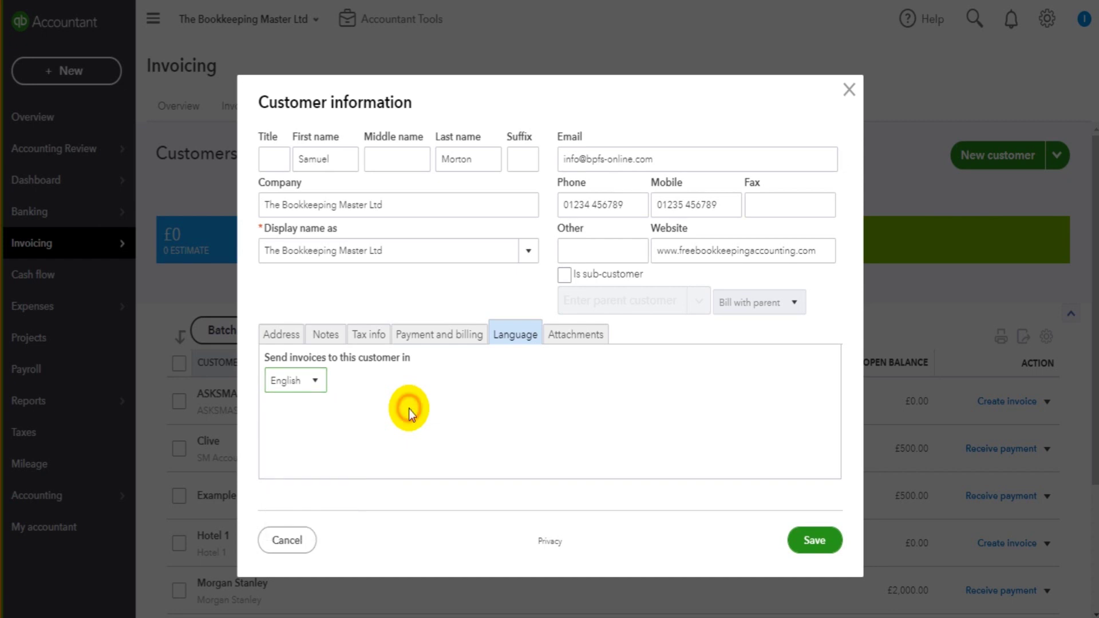
click(592, 341)
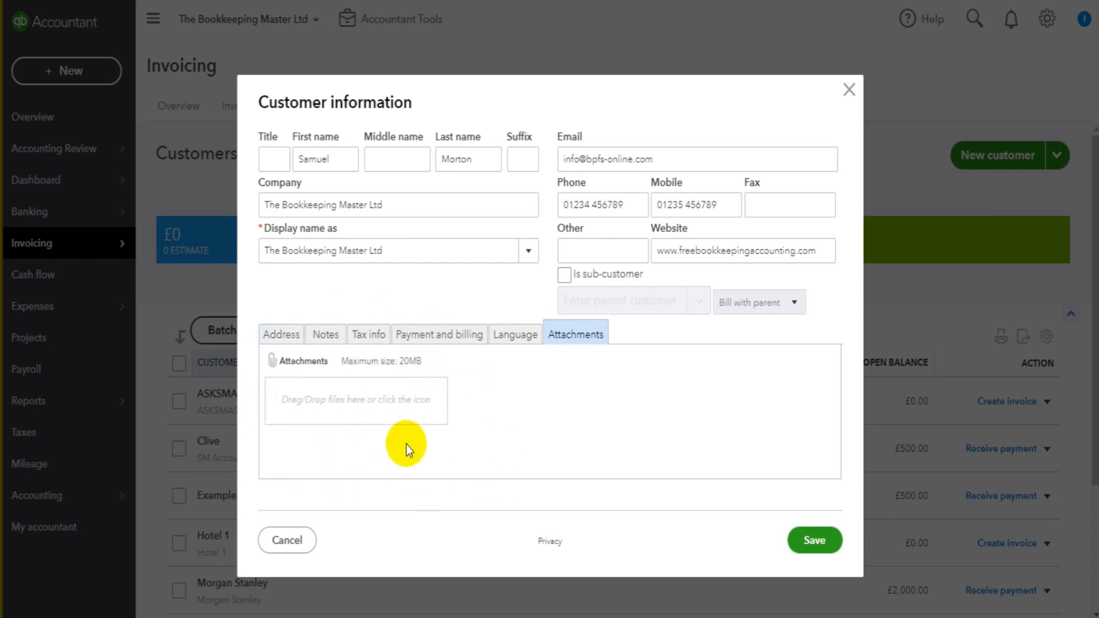
click(519, 334)
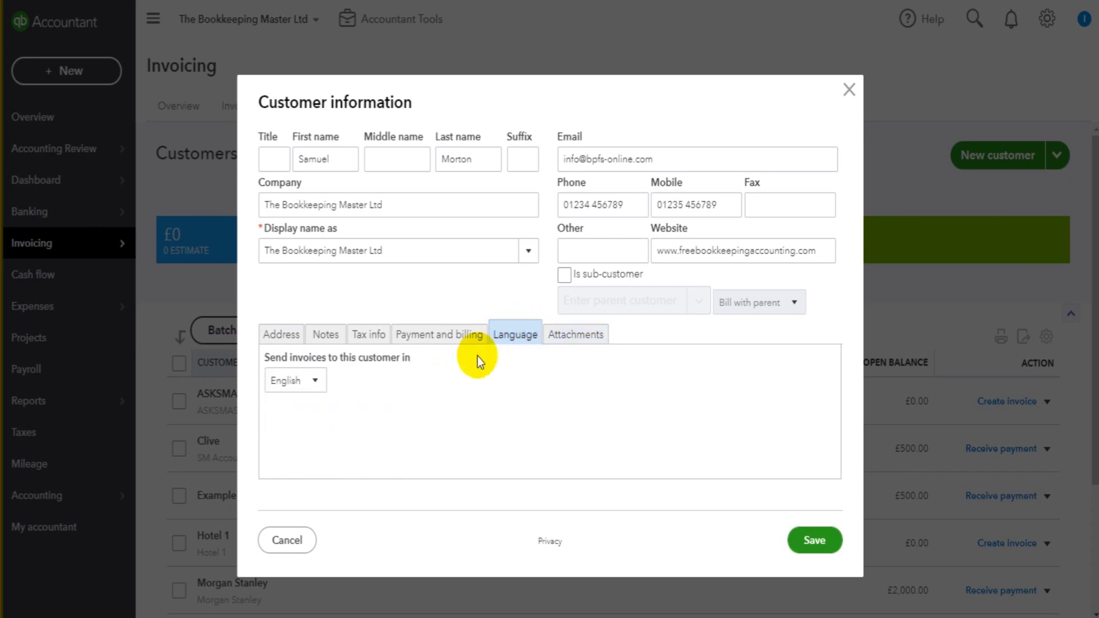
click(313, 380)
click(317, 501)
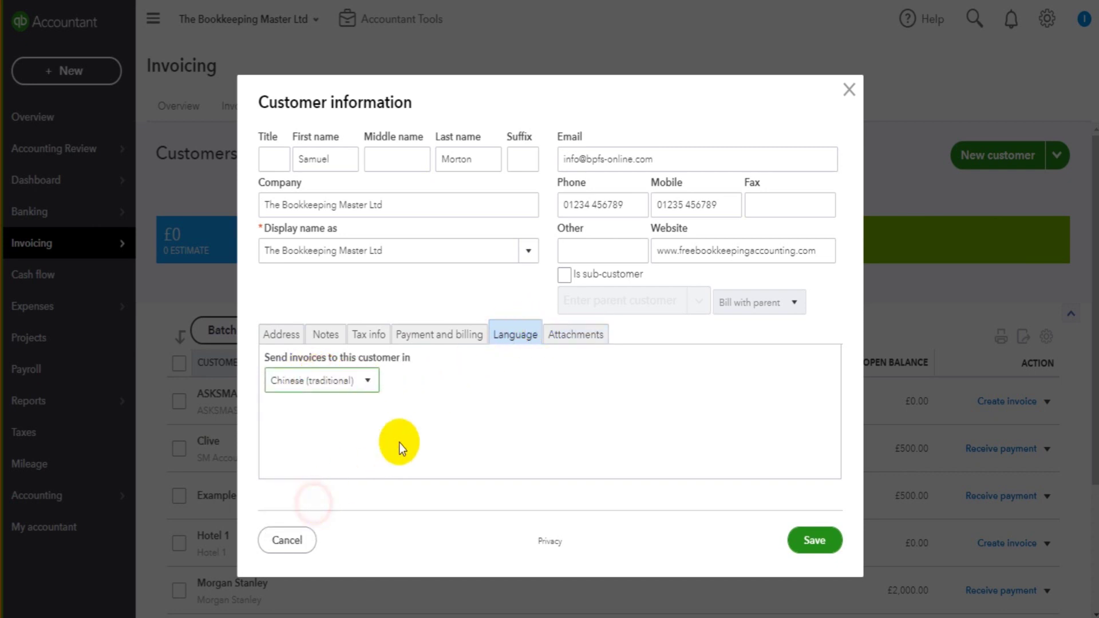
click(282, 334)
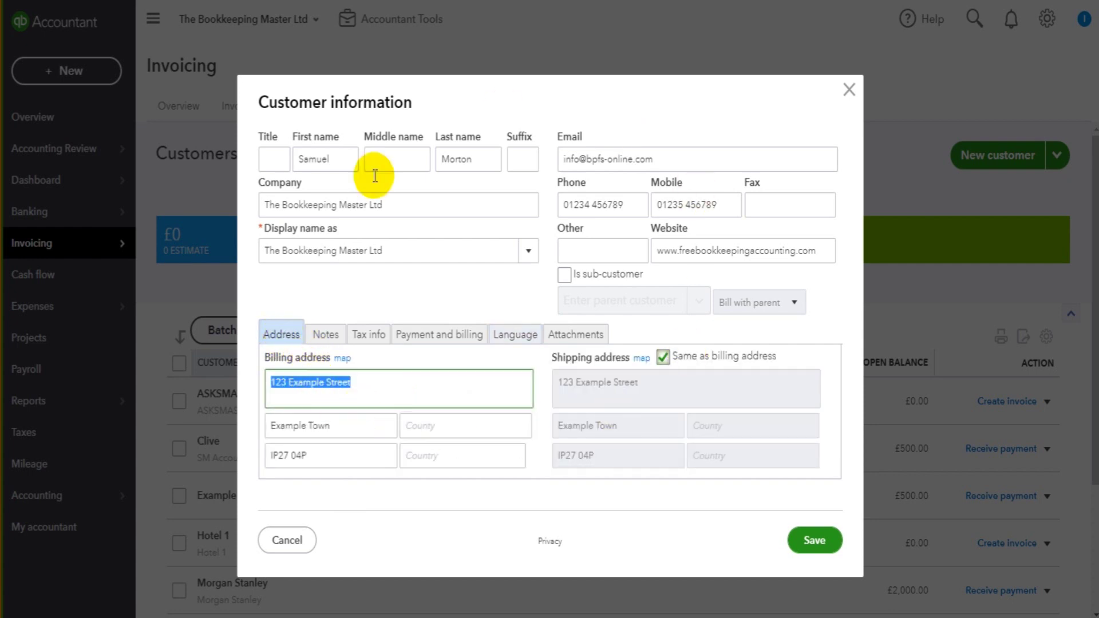
- Save The Bookkeeping Master Ltd and return to the Customers list
click(815, 542)
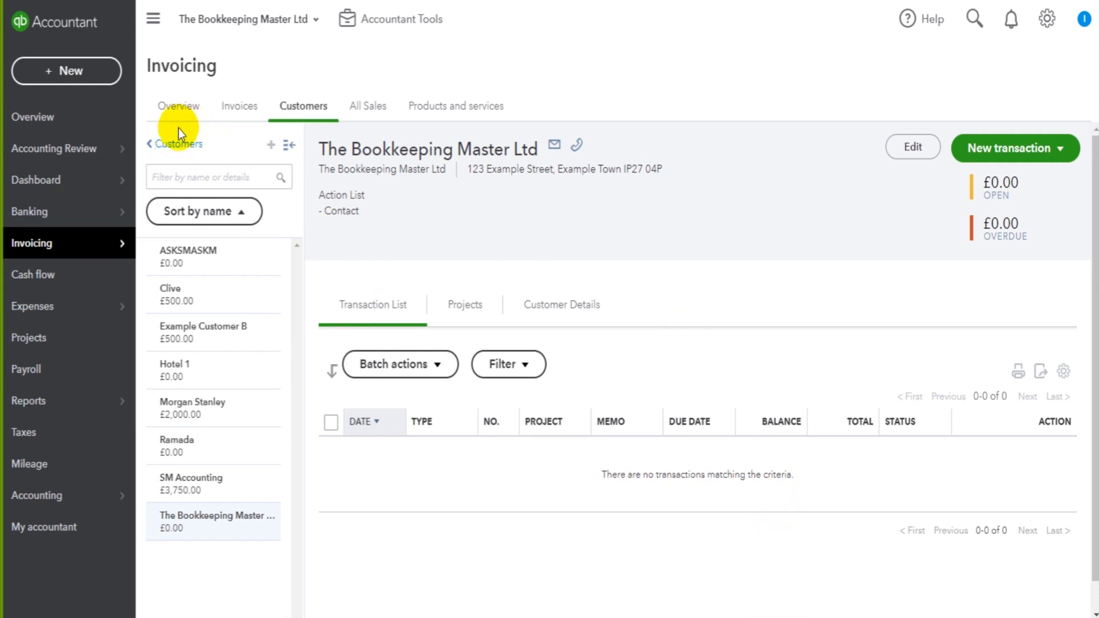
click(187, 142)
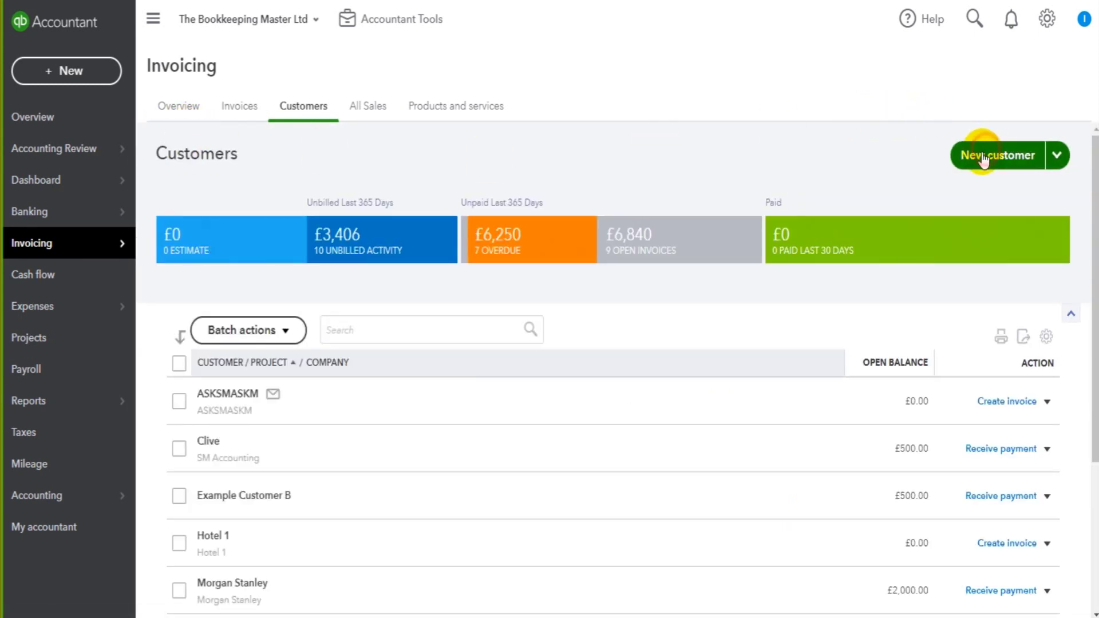
- Start another new customer with a first and last name and company 'pdsadasdas Limited'
click(989, 155)
click(315, 162)
text(casod)
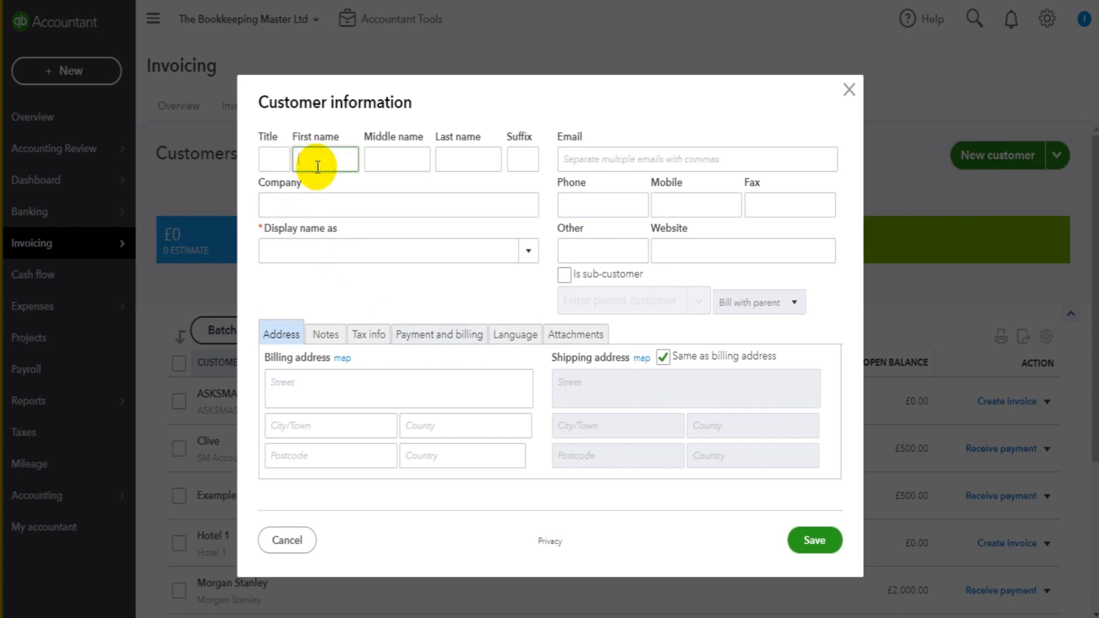
text(as)
key(Tab)
key(Tab)
text(dasdmas)
key(Tab)
key(Tab)
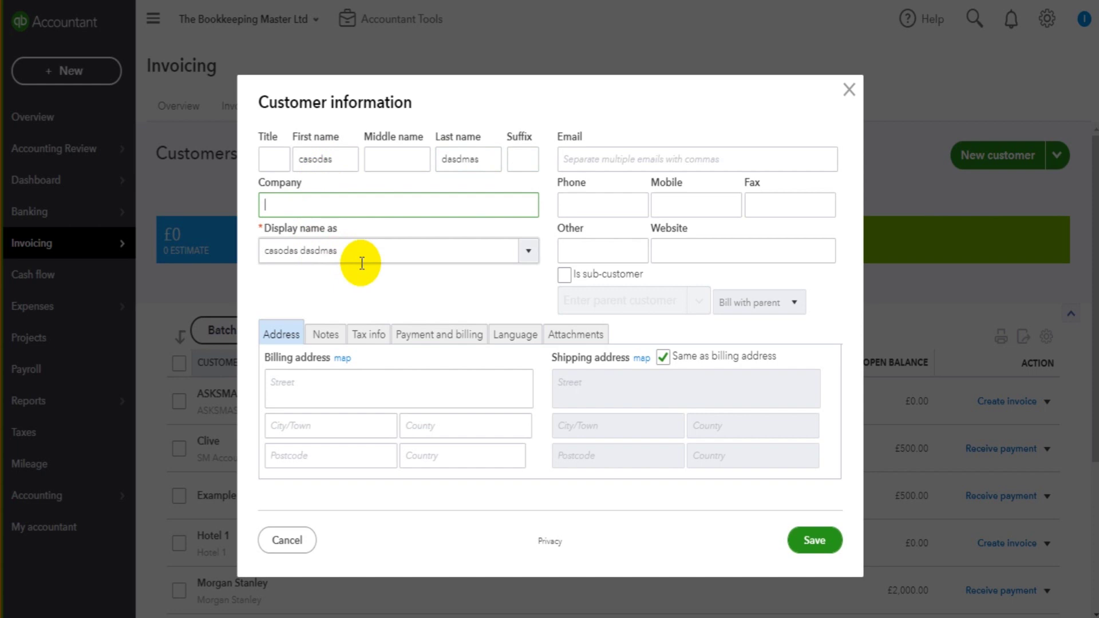
text(pdsadasdas)
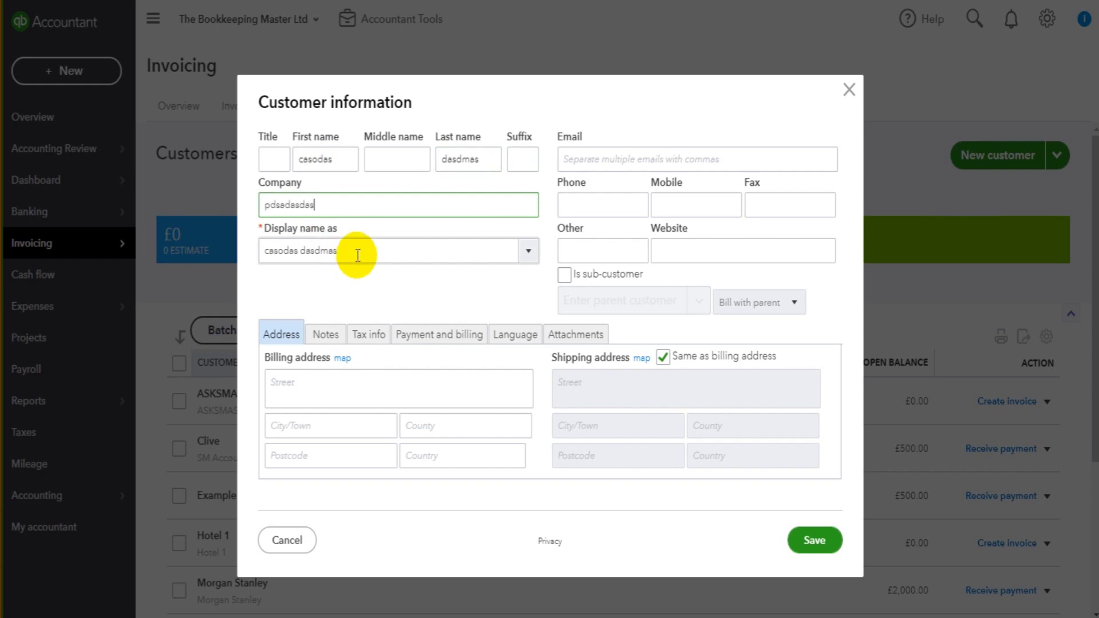
text( Limited)
key(Tab)
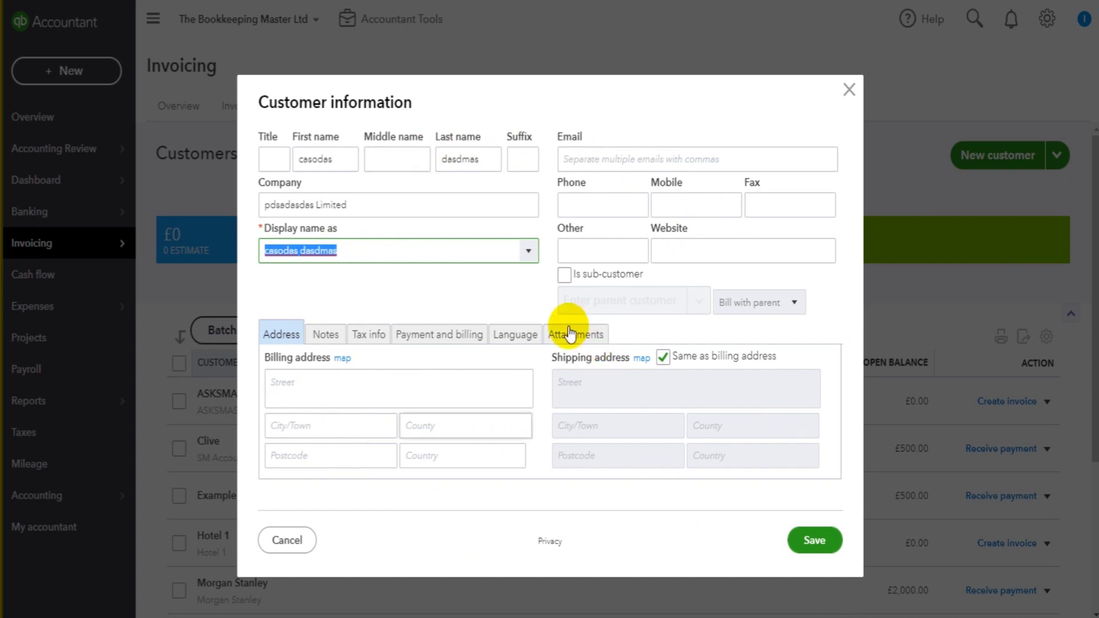
click(502, 348)
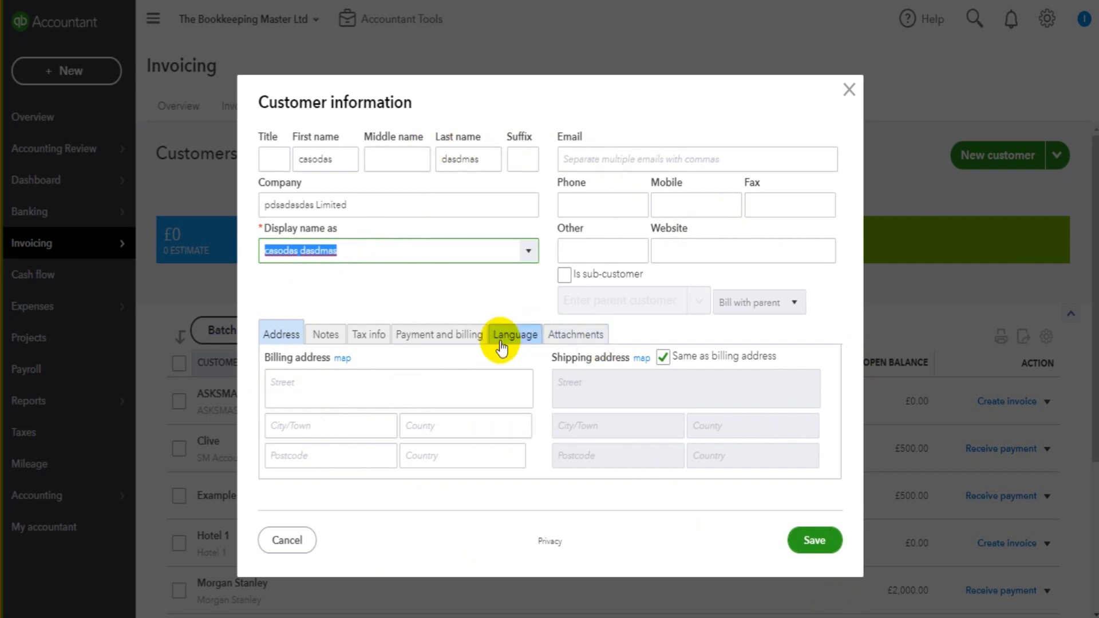
- Enter the customer's e-mail address, phone number and mobile number
click(602, 162)
text(dddaasd@fadasd.com)
key(Tab)
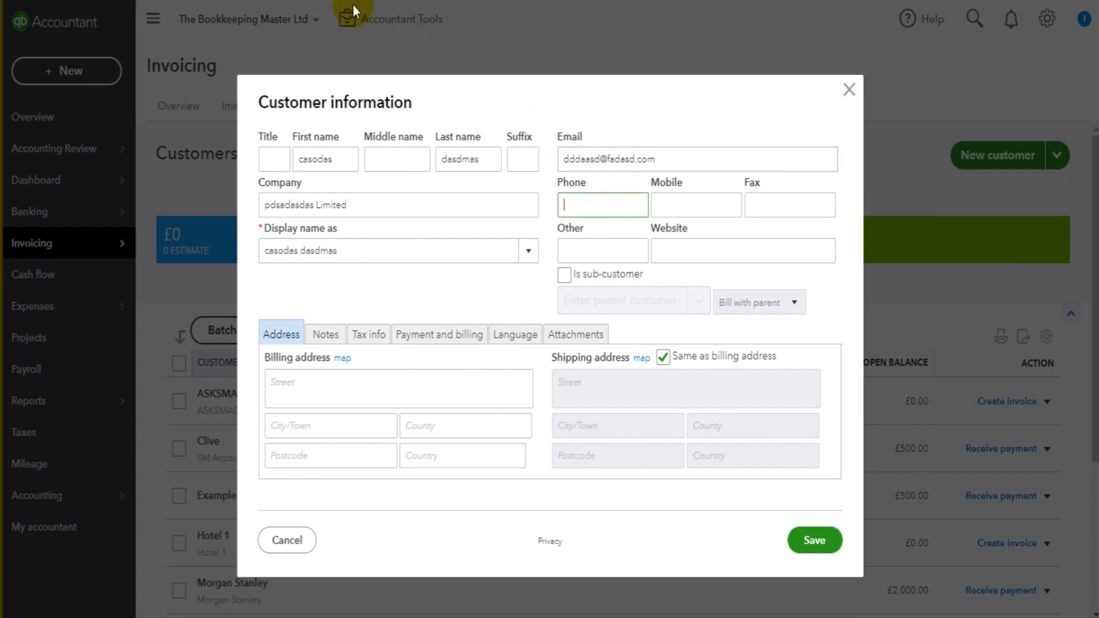
text(asda)
key(BackSpace)
key(BackSpace)
key(BackSpace)
text(01234)
key(Tab)
text(4652)
key(Tab)
key(Tab)
key(Tab)
- Review the address, notes, tax, payment, language and attachments sections, then save the customer
click(343, 386)
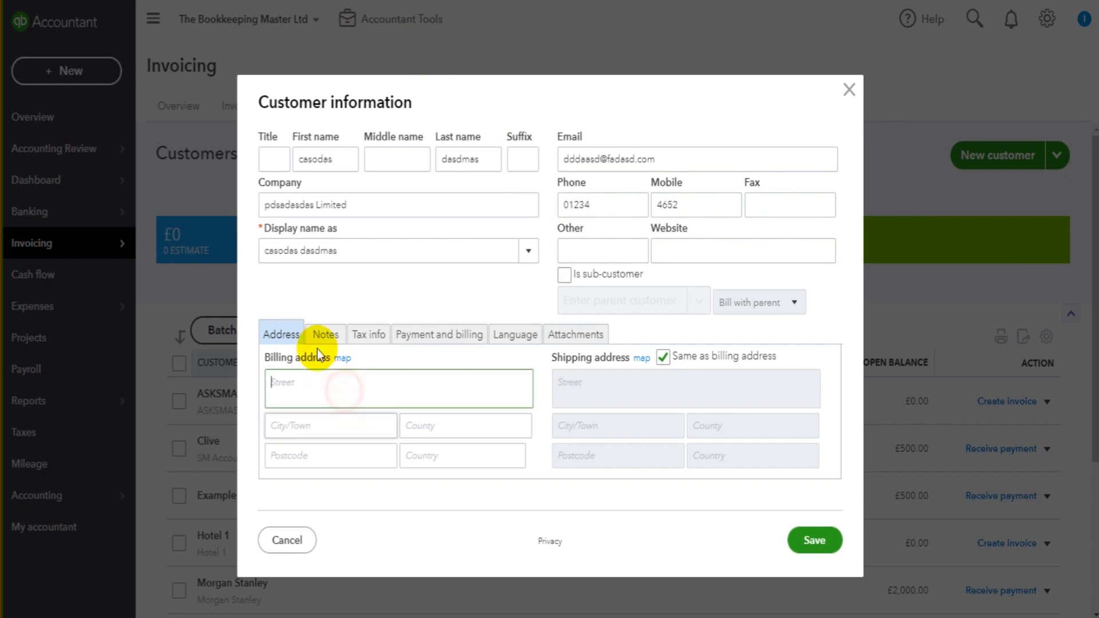
click(321, 335)
click(369, 334)
click(439, 334)
click(516, 335)
click(571, 338)
click(280, 339)
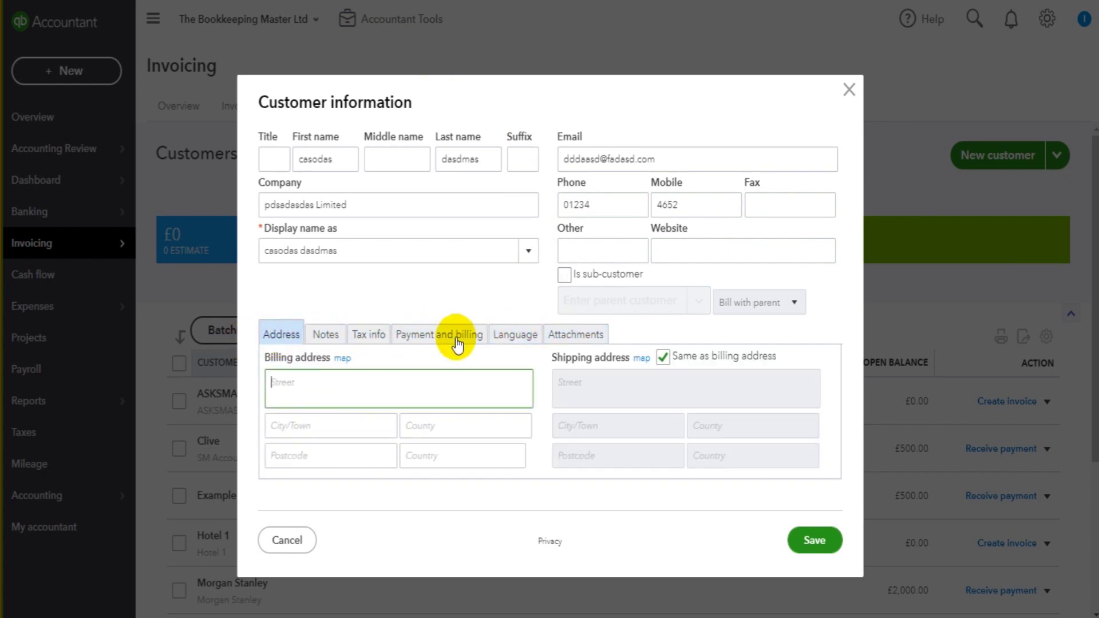
click(811, 540)
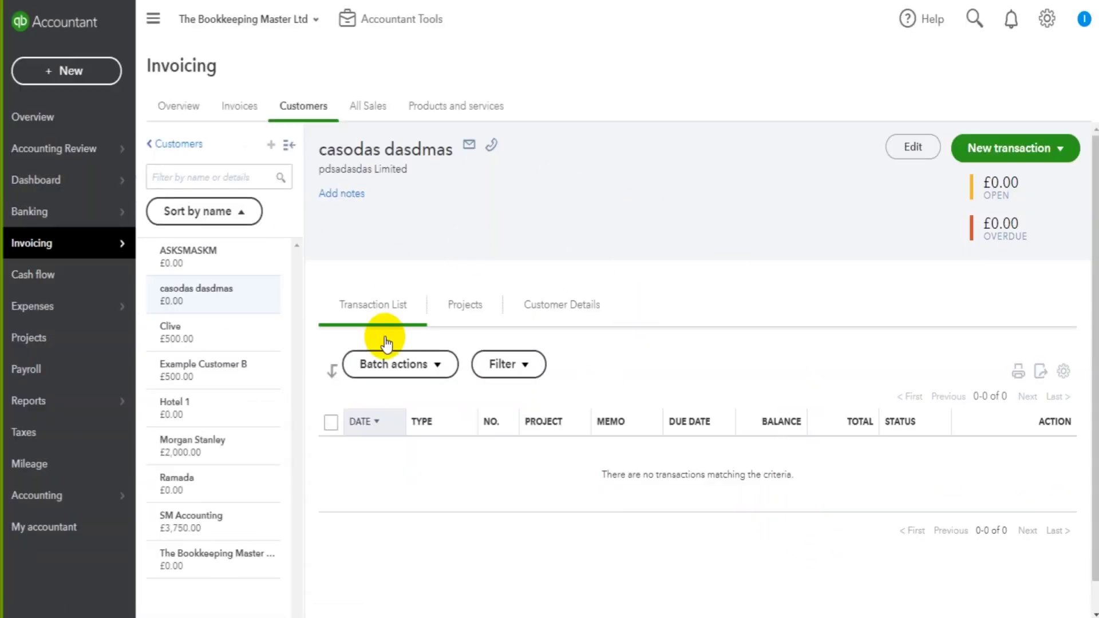
- Go back to the Customers list and scroll through it to confirm both new customers appear
click(164, 143)
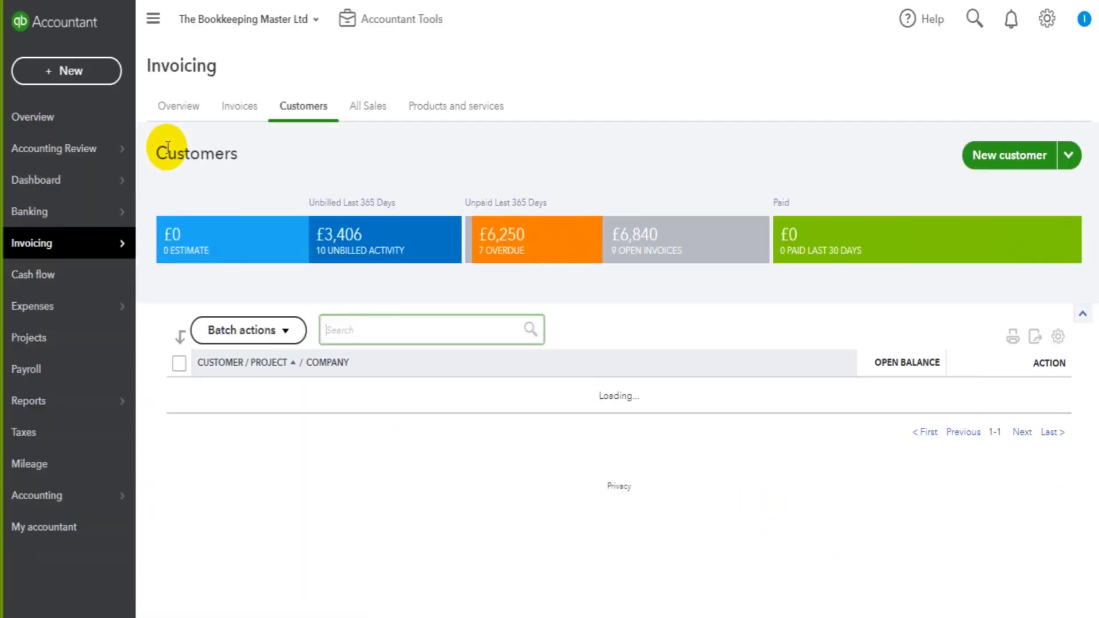
scroll(548, 325, down, 5)
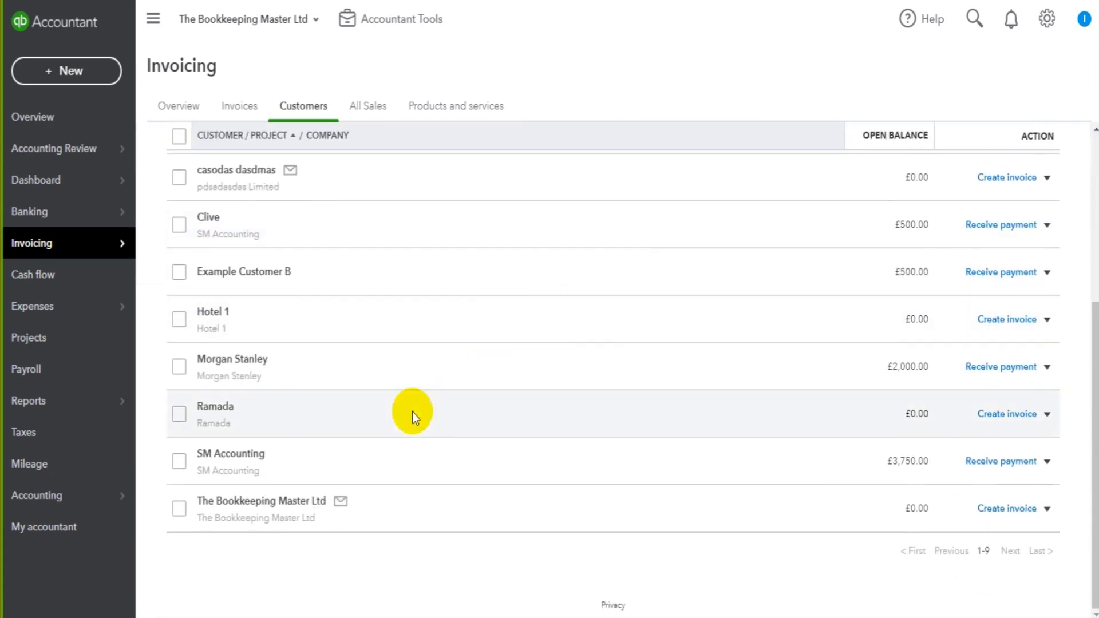
scroll(277, 492, up, 2)
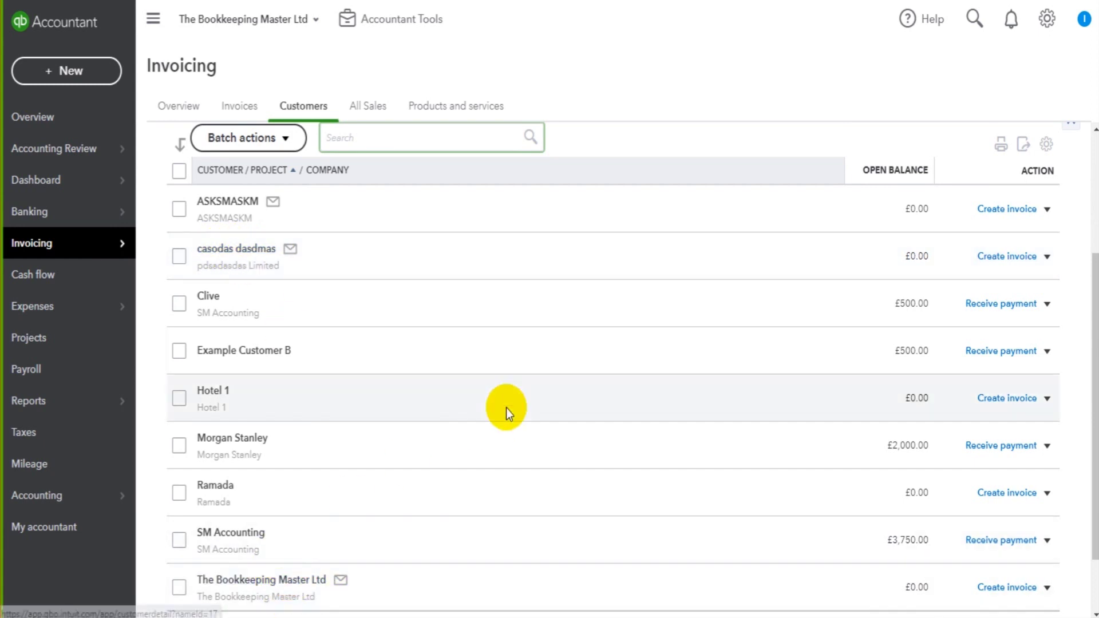
scroll(507, 408, up, 3)
scroll(506, 408, up, 1)
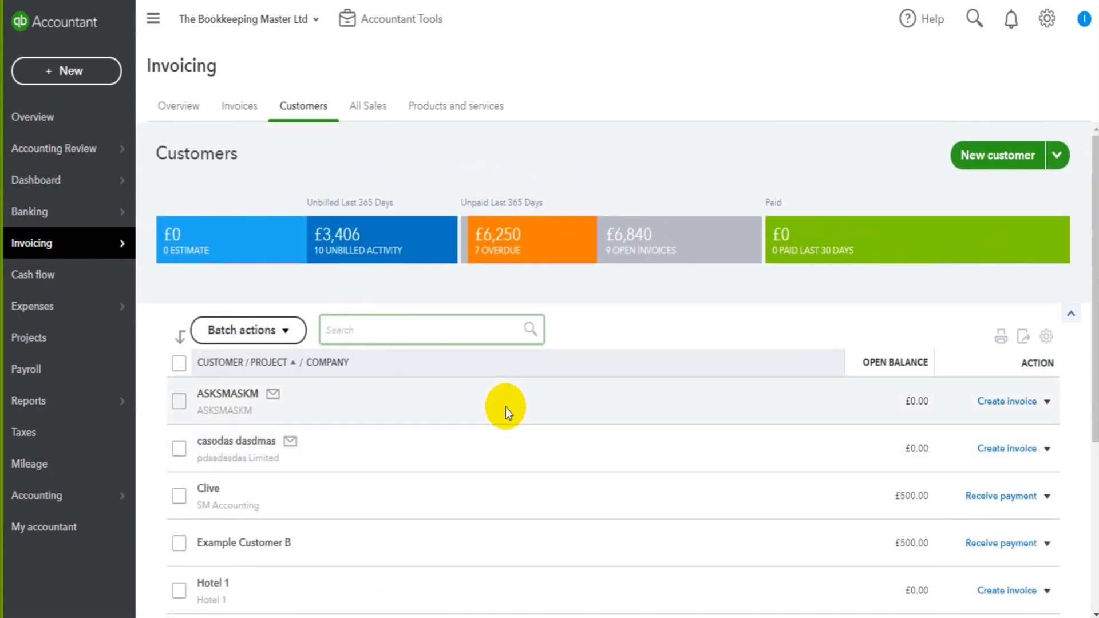